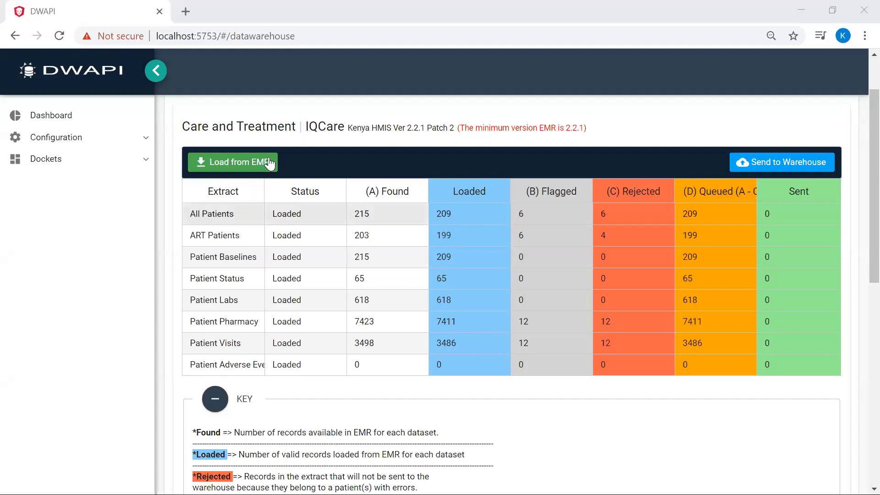
- Load the Care and Treatment extracts from the EMR and list the available dockets
{"action": "left_click", "coordinate": [209, 171]}
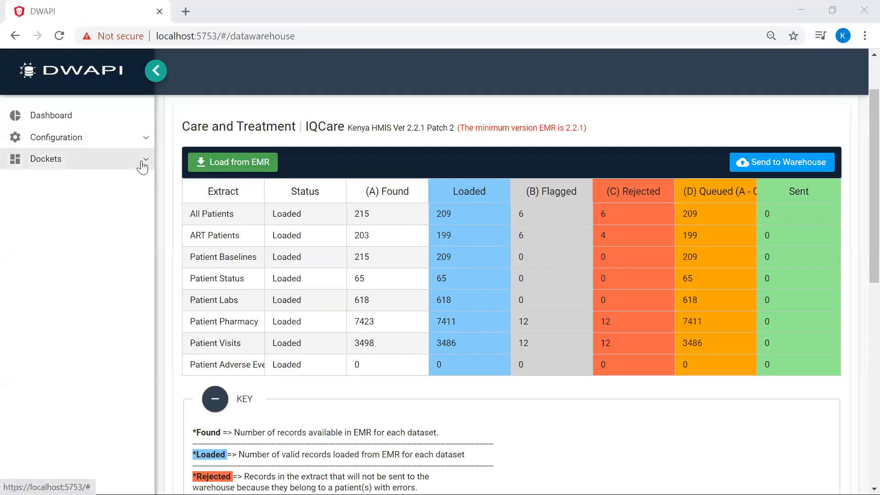
{"action": "left_click", "coordinate": [122, 166]}
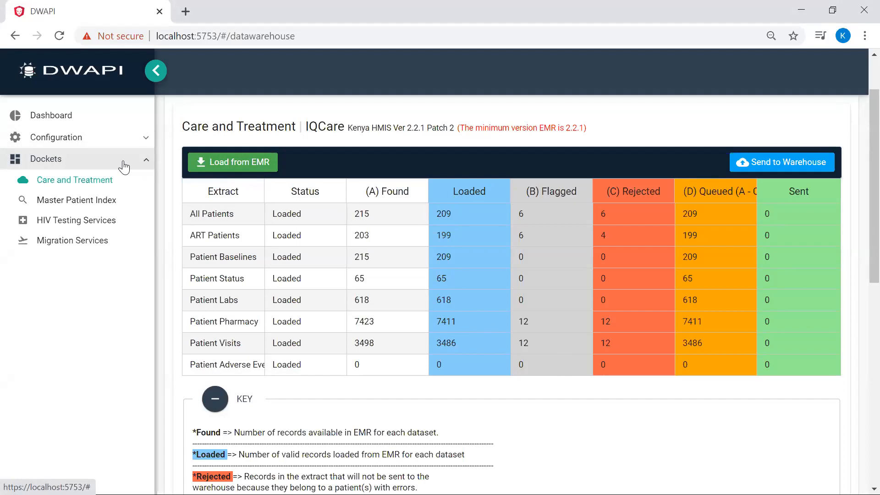
{"action": "left_click", "coordinate": [226, 166]}
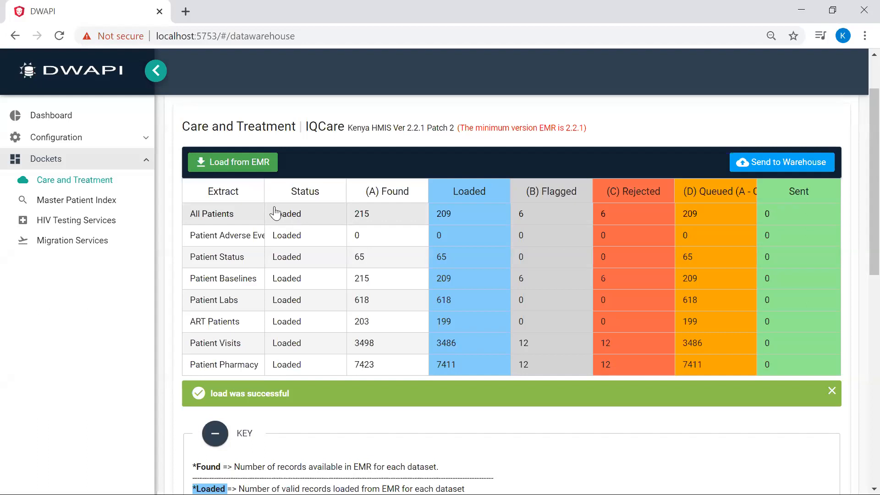
- View the Master Patient Index and HIV Testing Services dockets, then return to Care and Treatment
{"action": "left_click", "coordinate": [67, 199]}
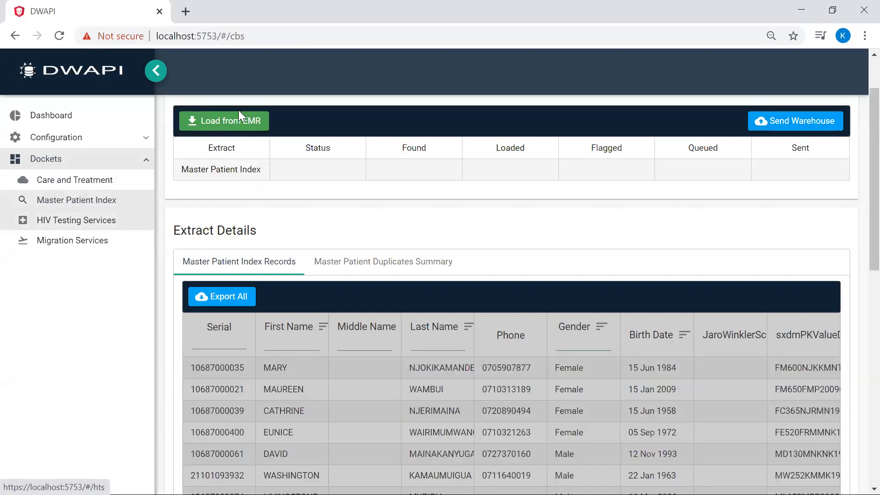
{"action": "left_click", "coordinate": [76, 226]}
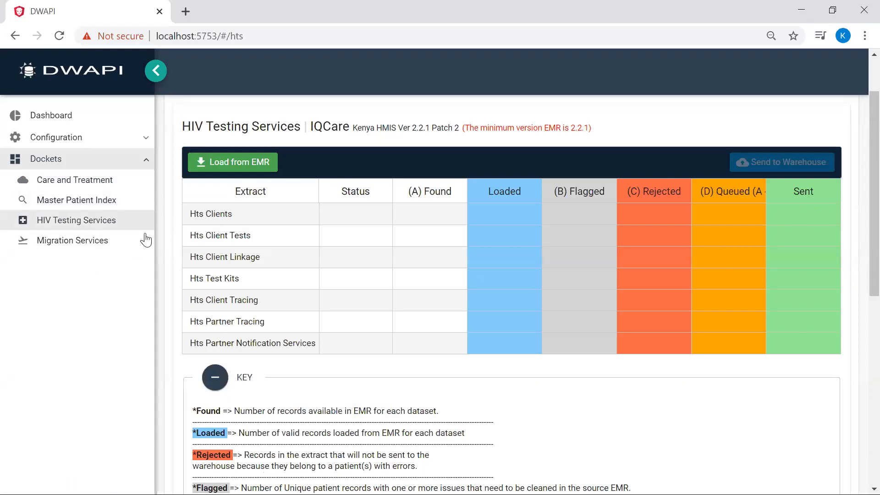
{"action": "left_click", "coordinate": [92, 182]}
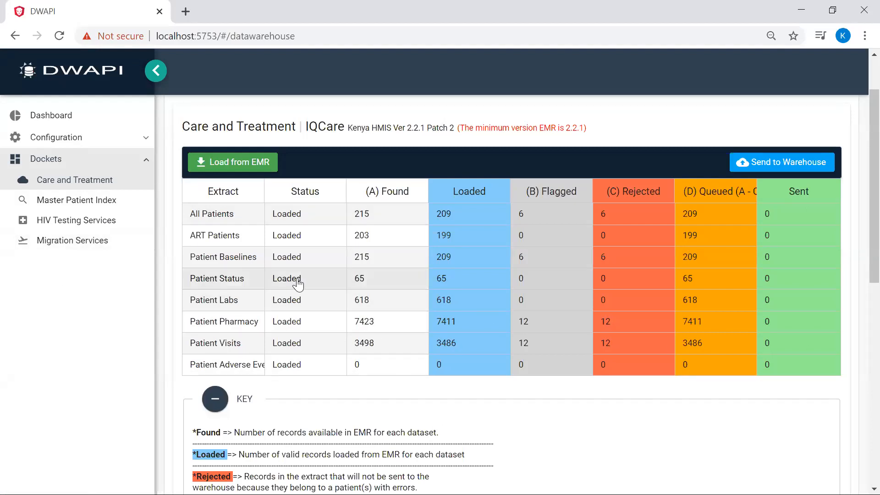
- Examine the Care and Treatment extract counts and the key explaining Found, Loaded, Rejected, Flagged, Queued and Sent
{"action": "scroll", "coordinate": [293, 282], "scroll_direction": "down", "scroll_amount": 3}
{"action": "scroll", "coordinate": [293, 283], "scroll_direction": "up", "scroll_amount": 2}
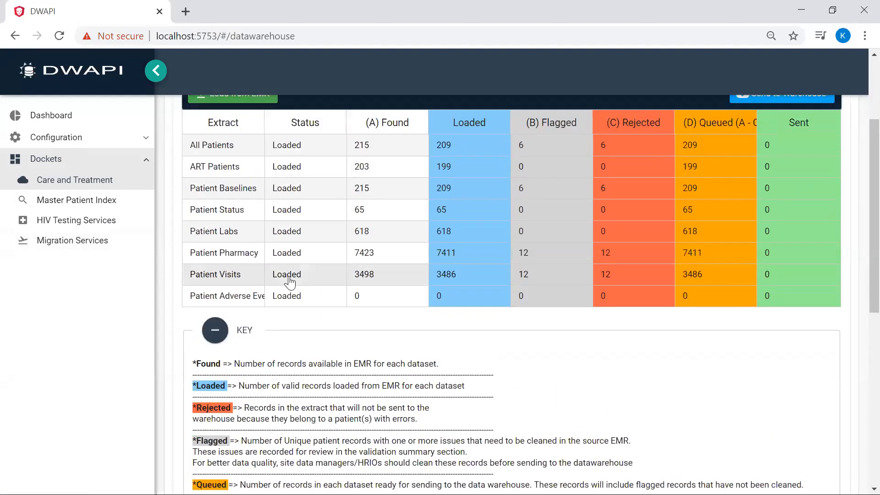
{"action": "scroll", "coordinate": [289, 281], "scroll_direction": "down", "scroll_amount": 2}
{"action": "scroll", "coordinate": [289, 281], "scroll_direction": "up", "scroll_amount": 2}
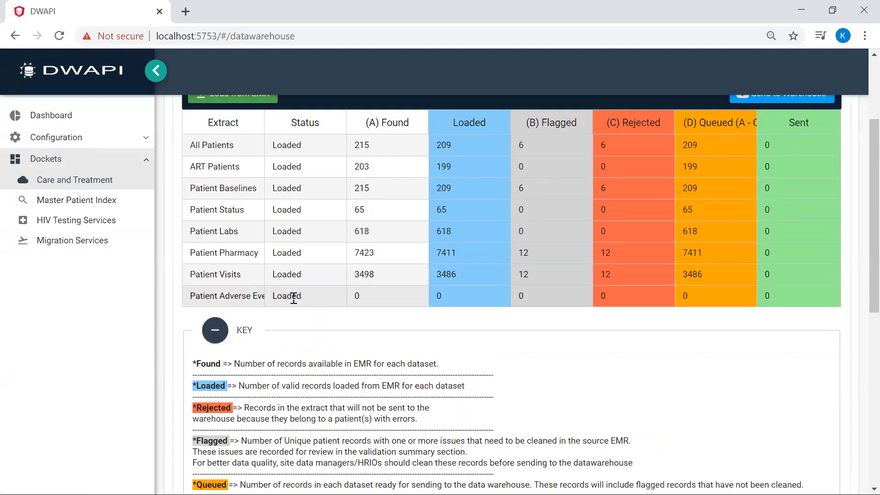
{"action": "scroll", "coordinate": [293, 303], "scroll_direction": "up", "scroll_amount": 1}
{"action": "scroll", "coordinate": [294, 304], "scroll_direction": "up", "scroll_amount": 2}
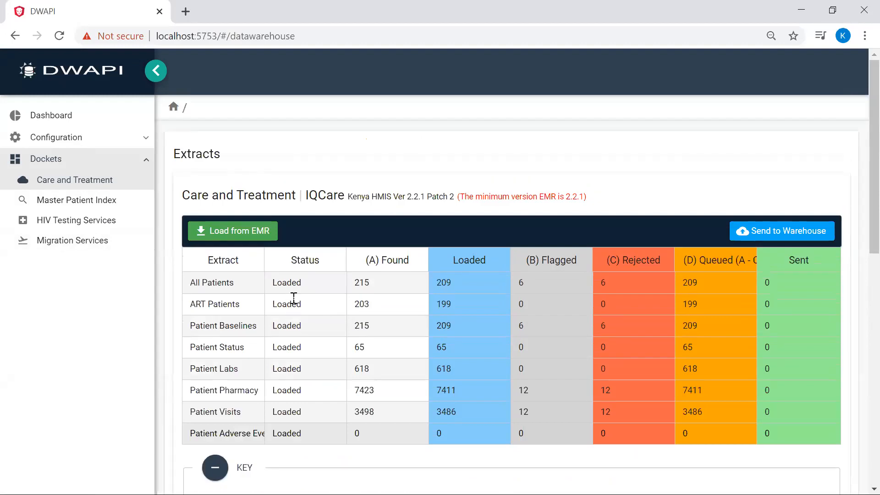
{"action": "scroll", "coordinate": [293, 316], "scroll_direction": "down", "scroll_amount": 3}
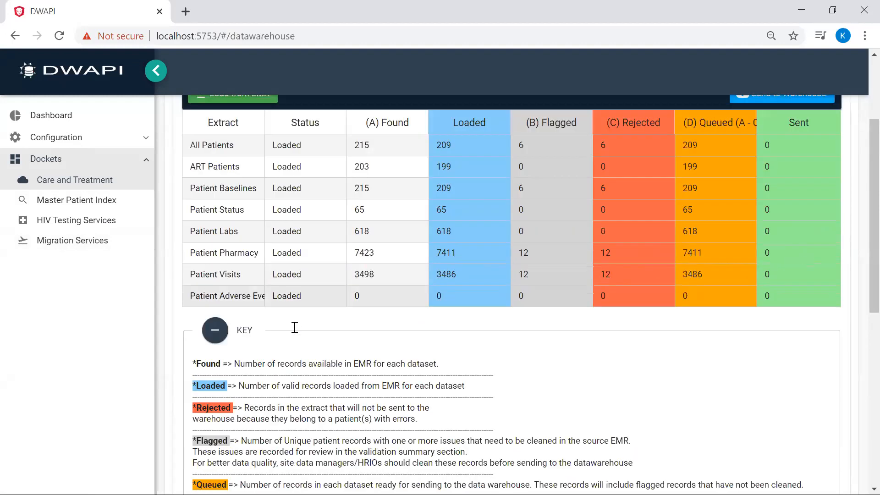
{"action": "scroll", "coordinate": [294, 331], "scroll_direction": "down", "scroll_amount": 1}
{"action": "scroll", "coordinate": [315, 348], "scroll_direction": "down", "scroll_amount": 1}
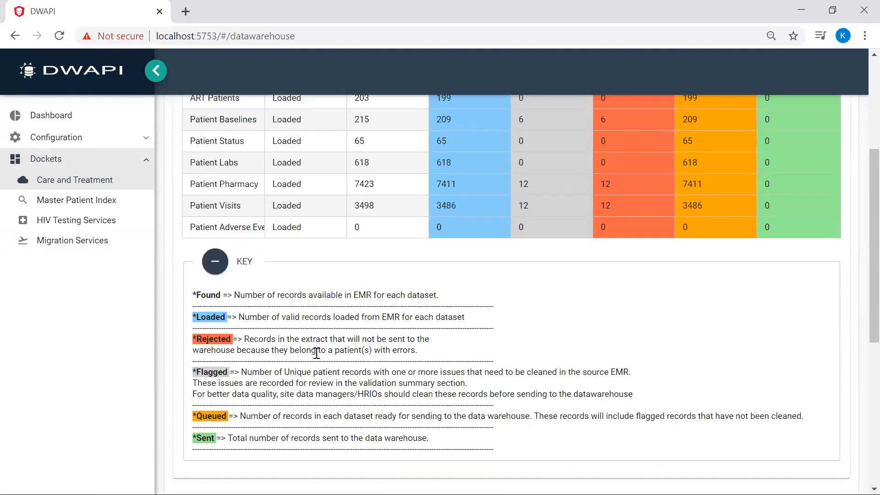
{"action": "scroll", "coordinate": [317, 353], "scroll_direction": "down", "scroll_amount": 2}
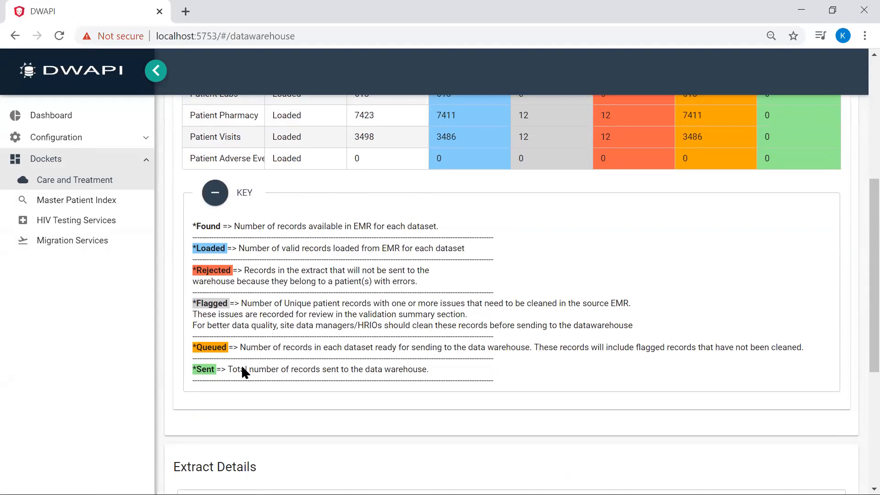
{"action": "scroll", "coordinate": [242, 368], "scroll_direction": "down", "scroll_amount": 5}
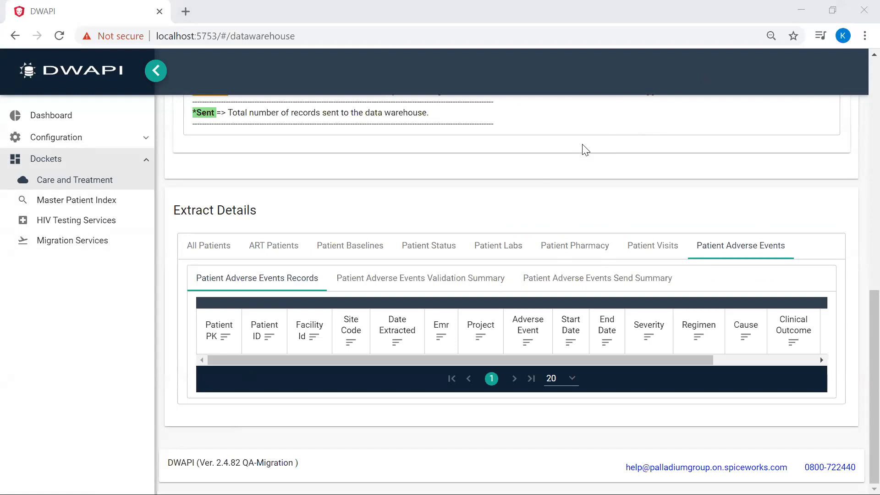
{"action": "scroll", "coordinate": [600, 151], "scroll_direction": "up", "scroll_amount": 3}
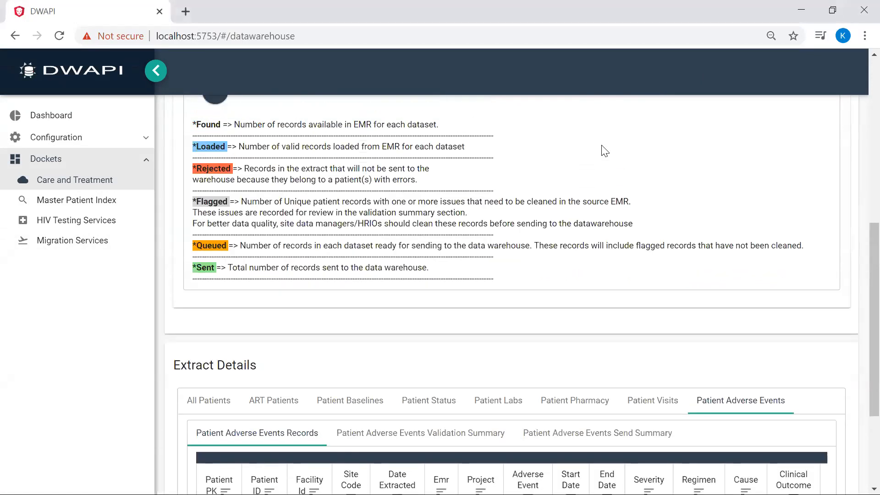
{"action": "scroll", "coordinate": [605, 152], "scroll_direction": "up", "scroll_amount": 5}
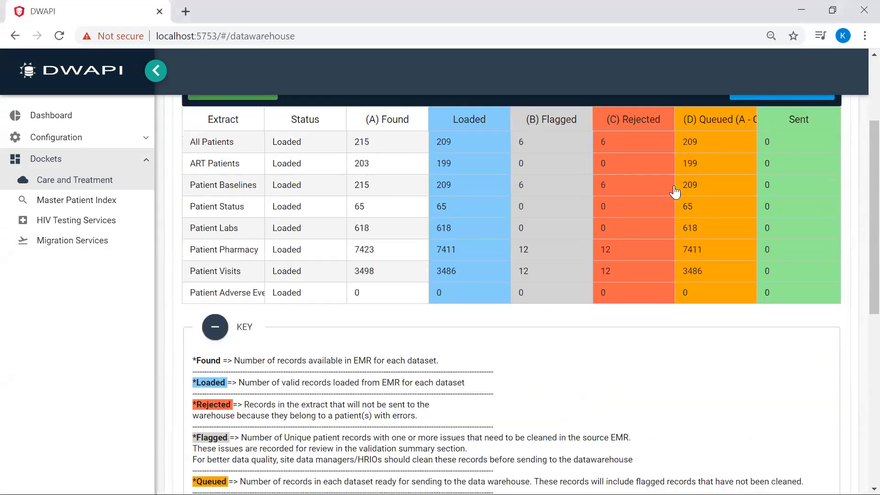
{"action": "scroll", "coordinate": [675, 192], "scroll_direction": "up", "scroll_amount": 1}
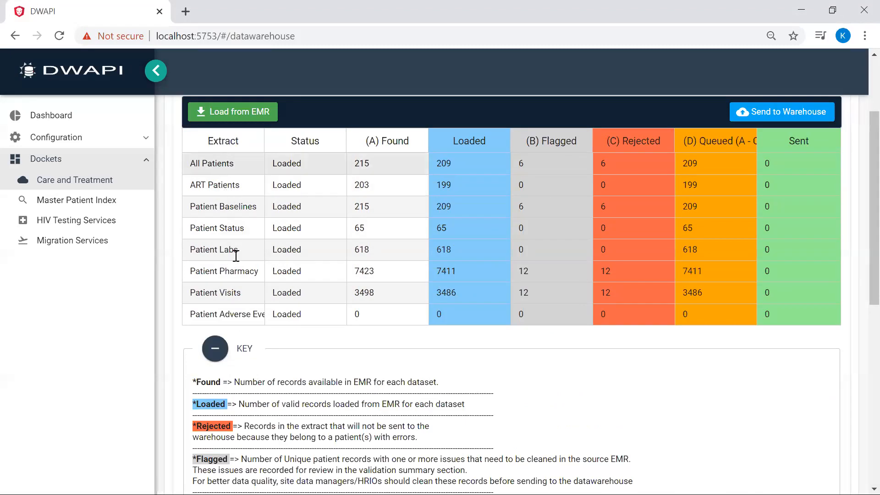
- Review the All Patients validation summary in the extract details
{"action": "scroll", "coordinate": [248, 253], "scroll_direction": "down", "scroll_amount": 8}
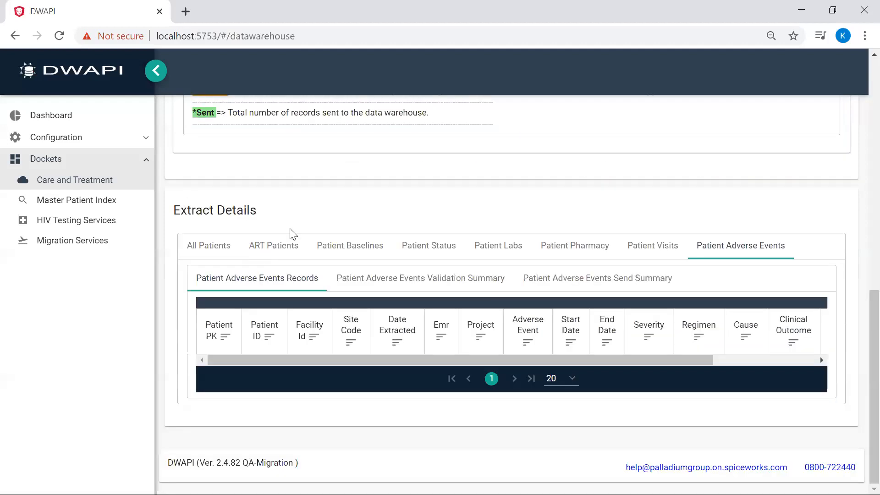
{"action": "left_click", "coordinate": [202, 264]}
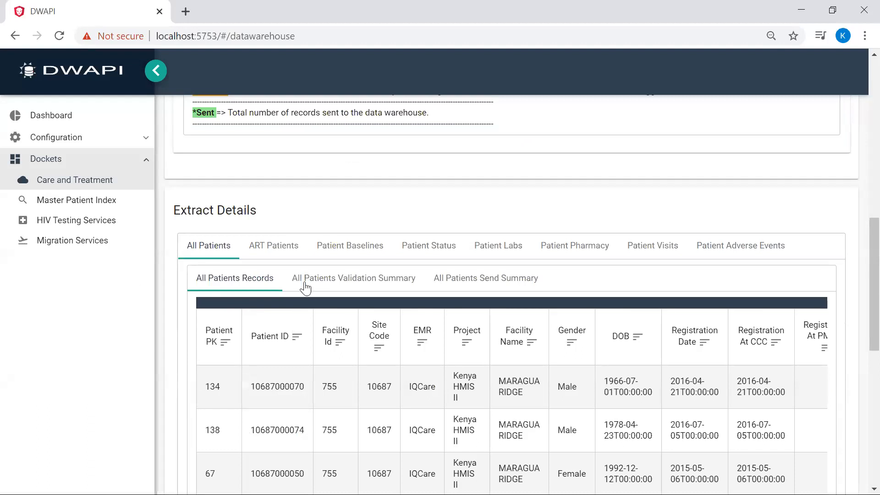
{"action": "left_click", "coordinate": [397, 279]}
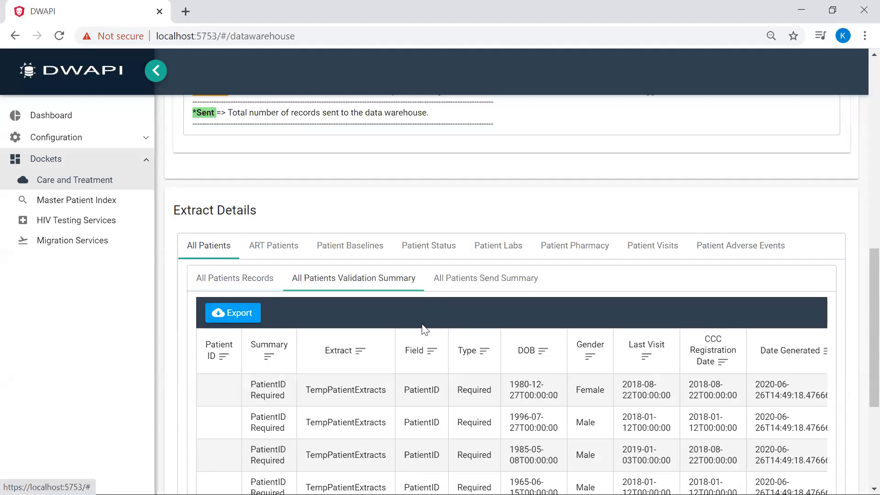
{"action": "scroll", "coordinate": [429, 328], "scroll_direction": "down", "scroll_amount": 5}
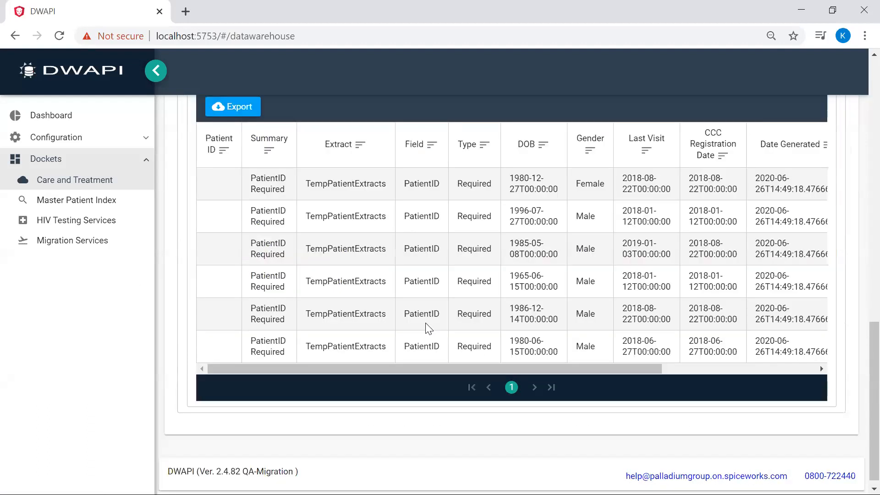
- Open the ART Patients validation summary and check it against the flagged and rejected counts in the extracts table
{"action": "scroll", "coordinate": [428, 328], "scroll_direction": "up", "scroll_amount": 2}
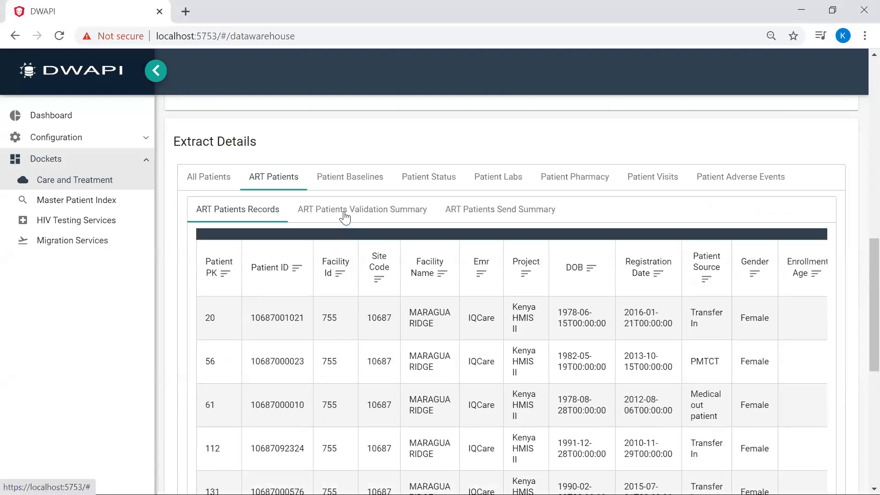
{"action": "left_click", "coordinate": [348, 216]}
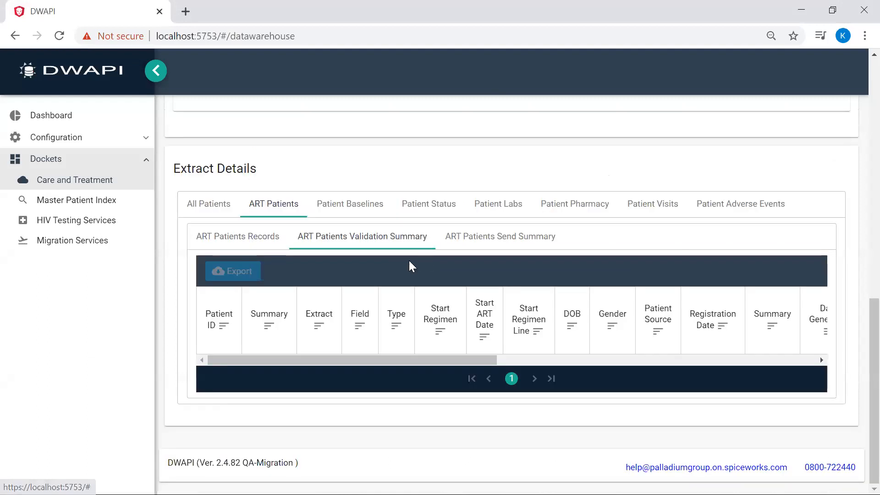
{"action": "scroll", "coordinate": [416, 261], "scroll_direction": "up", "scroll_amount": 6}
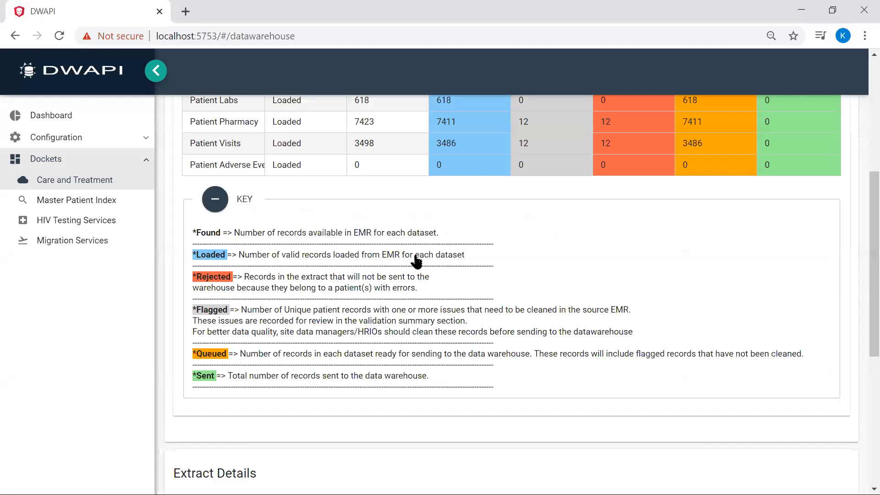
{"action": "scroll", "coordinate": [416, 261], "scroll_direction": "up", "scroll_amount": 4}
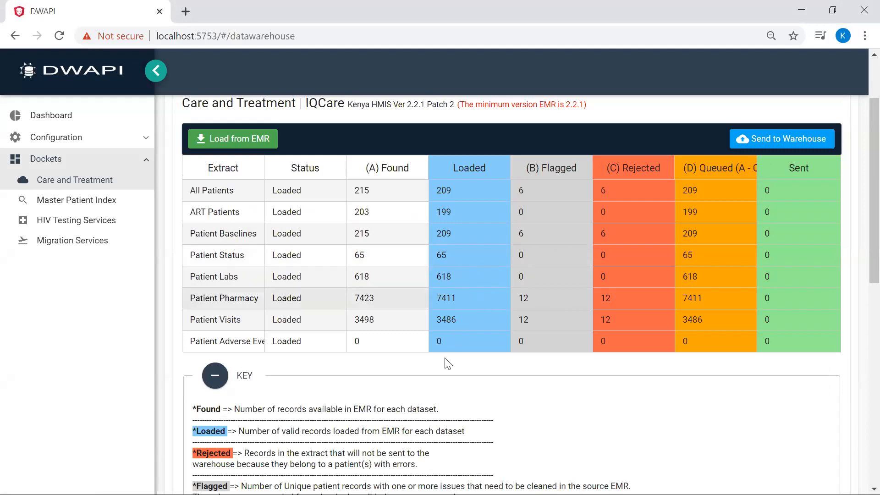
- Review the validation summary of the Patient Baselines extract for records with issues
{"action": "scroll", "coordinate": [447, 363], "scroll_direction": "down", "scroll_amount": 3}
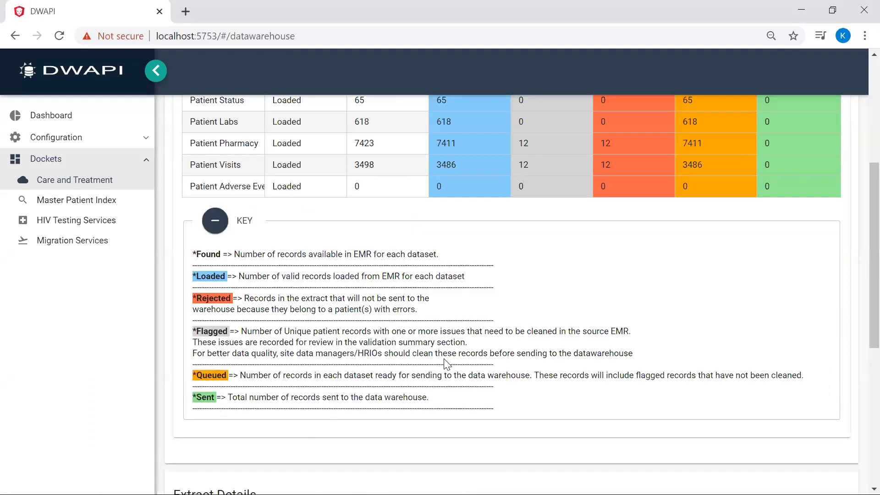
{"action": "scroll", "coordinate": [443, 364], "scroll_direction": "down", "scroll_amount": 6}
{"action": "scroll", "coordinate": [339, 352], "scroll_direction": "up", "scroll_amount": 3}
{"action": "left_click", "coordinate": [338, 345]}
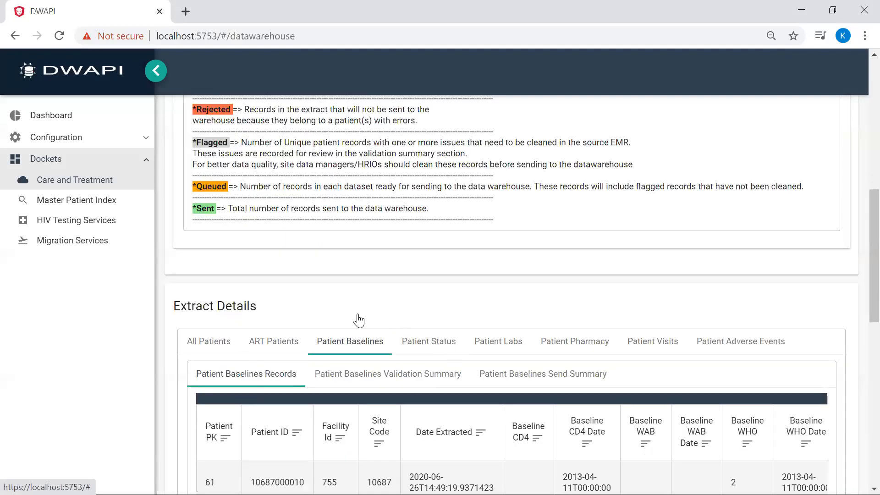
{"action": "scroll", "coordinate": [362, 316], "scroll_direction": "down", "scroll_amount": 2}
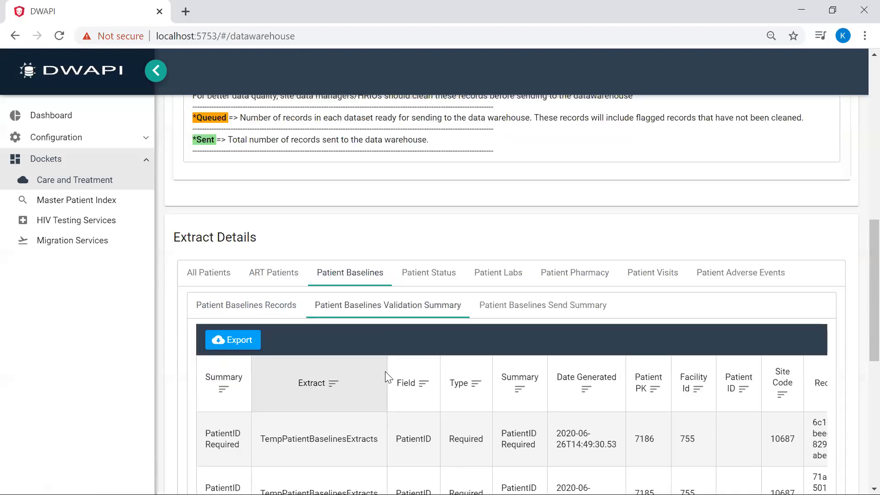
{"action": "scroll", "coordinate": [442, 325], "scroll_direction": "down", "scroll_amount": 5}
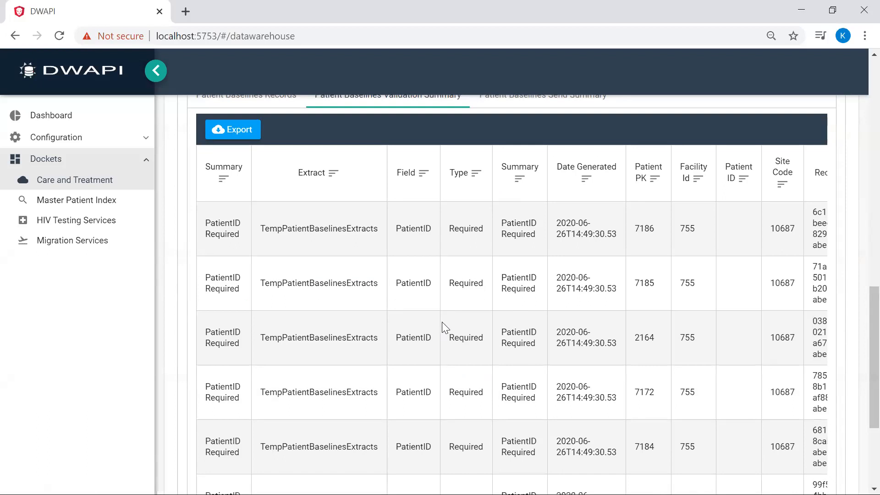
{"action": "scroll", "coordinate": [442, 321], "scroll_direction": "down", "scroll_amount": 3}
{"action": "scroll", "coordinate": [442, 321], "scroll_direction": "up", "scroll_amount": 1}
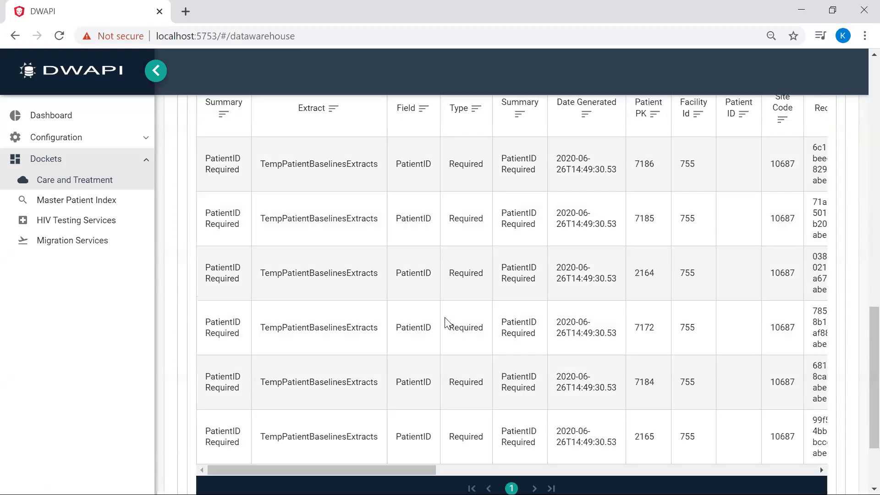
{"action": "scroll", "coordinate": [444, 321], "scroll_direction": "up", "scroll_amount": 2}
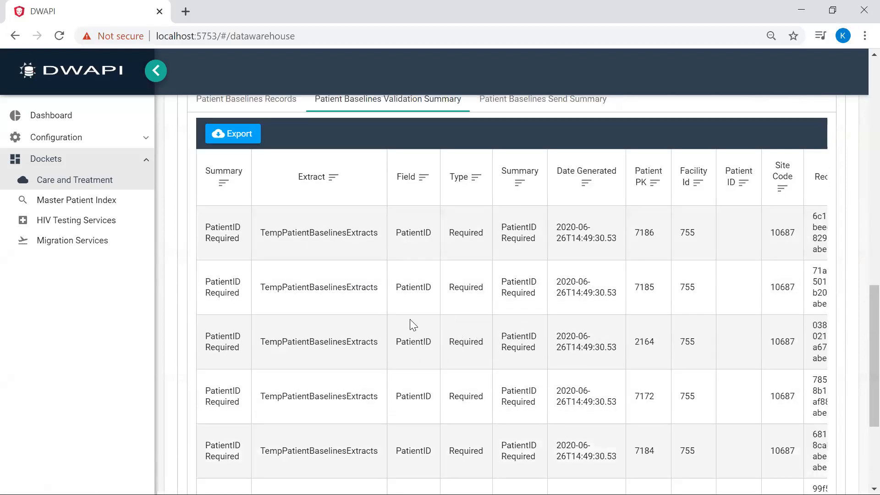
- Export the Patient Baselines validation summary
{"action": "left_click", "coordinate": [235, 141]}
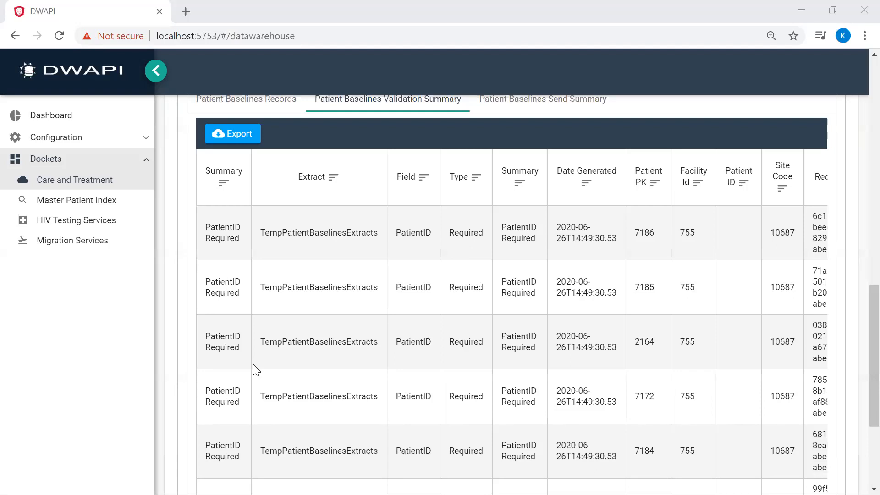
{"action": "left_click", "coordinate": [350, 304]}
{"action": "scroll", "coordinate": [353, 304], "scroll_direction": "up", "scroll_amount": 2}
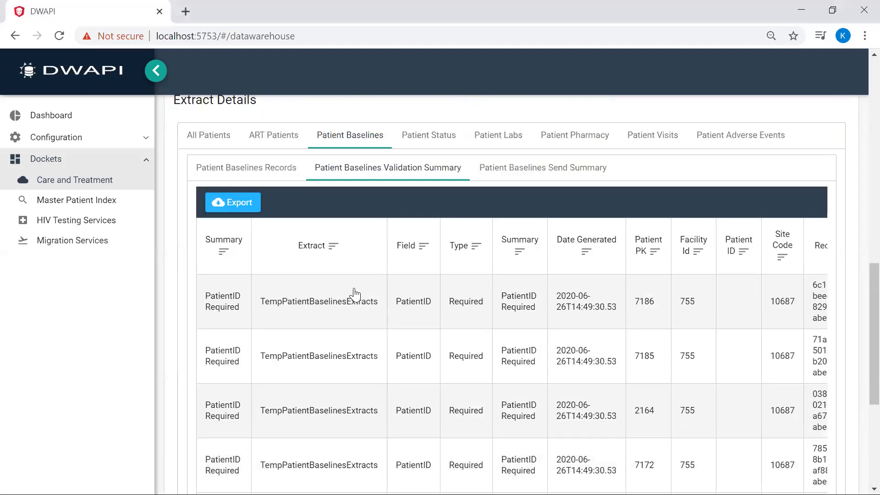
{"action": "scroll", "coordinate": [356, 293], "scroll_direction": "up", "scroll_amount": 2}
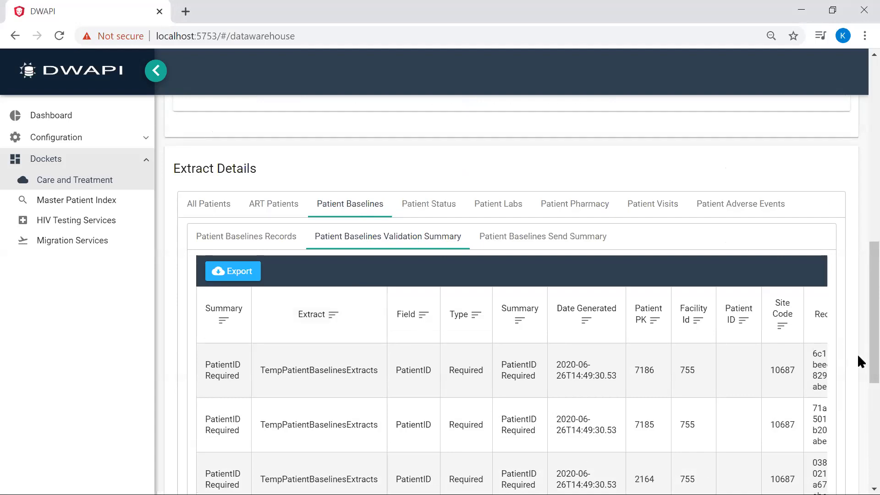
{"action": "scroll", "coordinate": [858, 362], "scroll_direction": "down", "scroll_amount": 1}
{"action": "scroll", "coordinate": [857, 449], "scroll_direction": "down", "scroll_amount": 5}
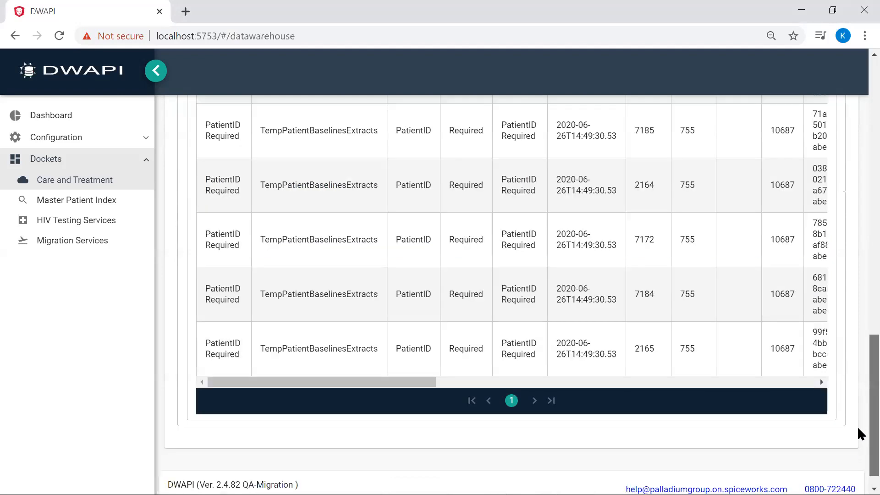
{"action": "scroll", "coordinate": [521, 294], "scroll_direction": "up", "scroll_amount": 5}
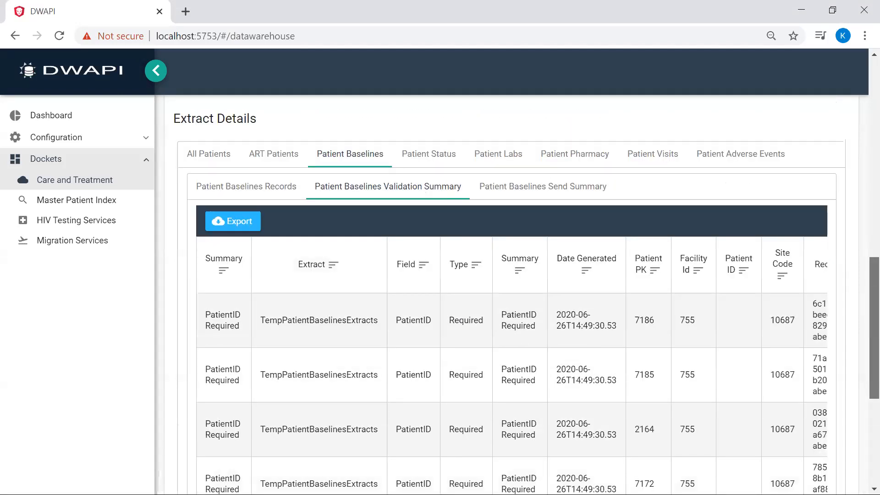
- Check the flagged and rejected counts in the extracts table, and review the Patient Pharmacy validation summary for records with issues
{"action": "scroll", "coordinate": [521, 295], "scroll_direction": "up", "scroll_amount": 7}
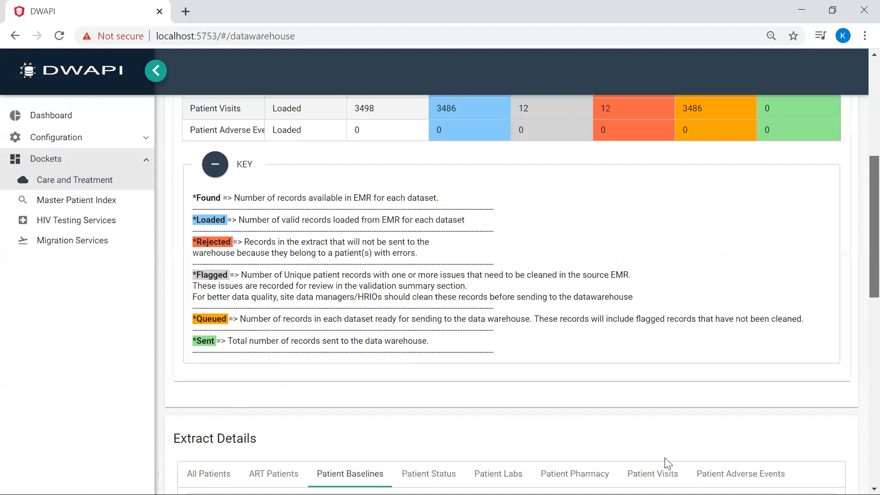
{"action": "scroll", "coordinate": [668, 462], "scroll_direction": "up", "scroll_amount": 7}
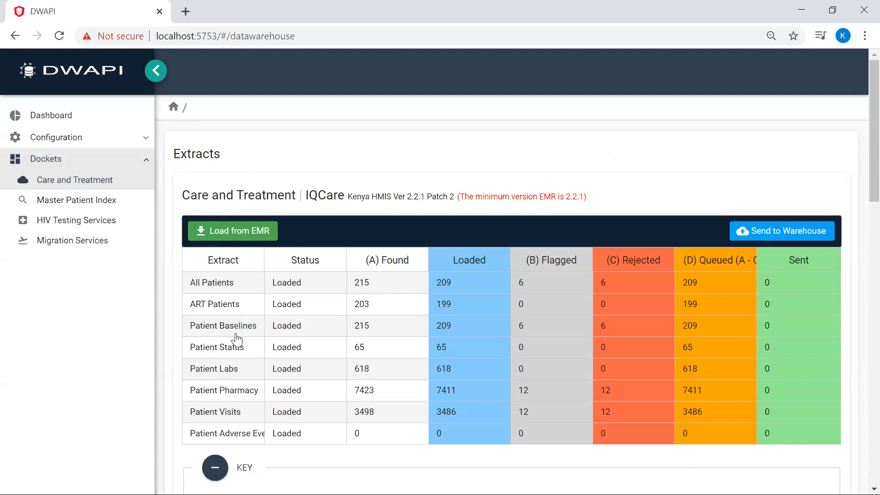
{"action": "scroll", "coordinate": [265, 359], "scroll_direction": "down", "scroll_amount": 3}
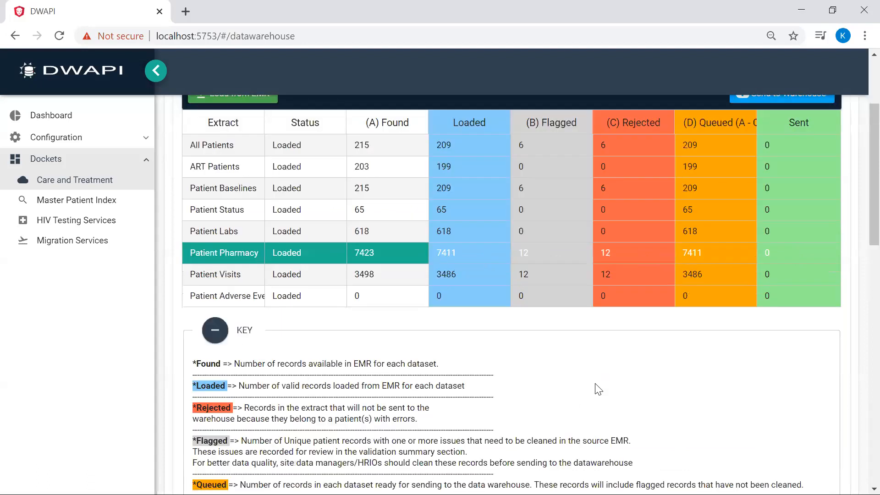
{"action": "scroll", "coordinate": [601, 387], "scroll_direction": "down", "scroll_amount": 5}
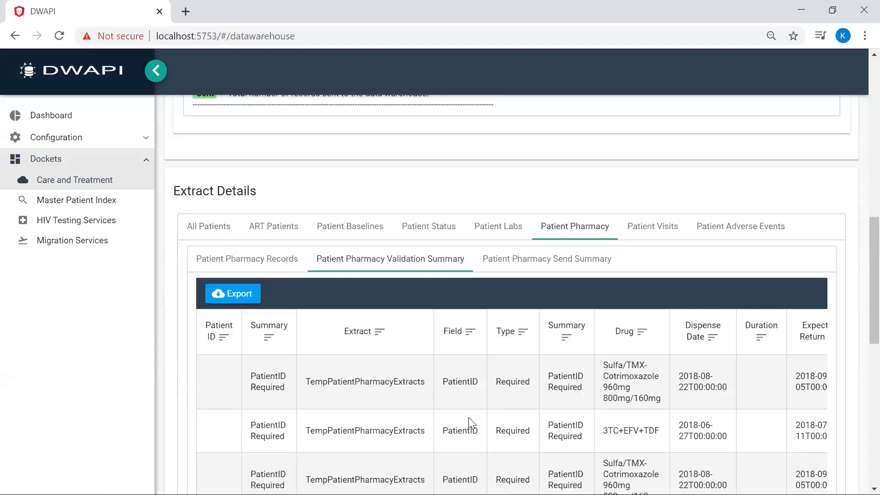
{"action": "scroll", "coordinate": [318, 309], "scroll_direction": "down", "scroll_amount": 3}
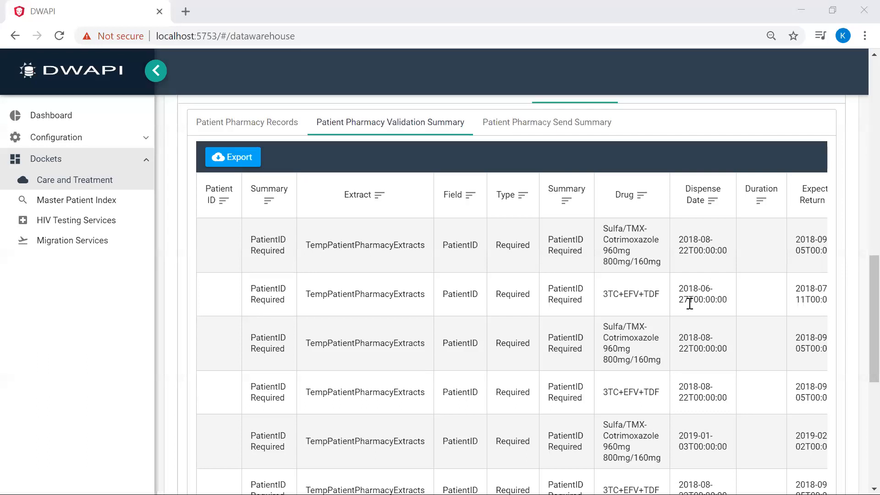
{"action": "scroll", "coordinate": [564, 288], "scroll_direction": "up", "scroll_amount": 3}
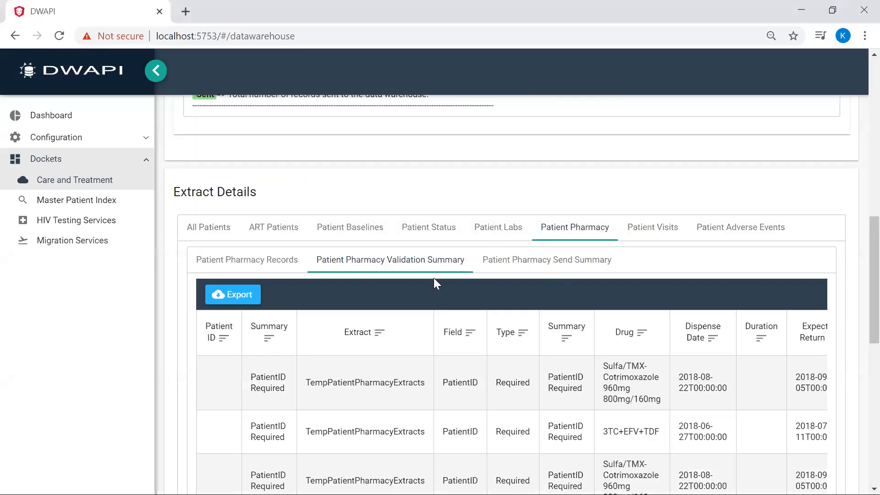
{"action": "scroll", "coordinate": [433, 278], "scroll_direction": "up", "scroll_amount": 1}
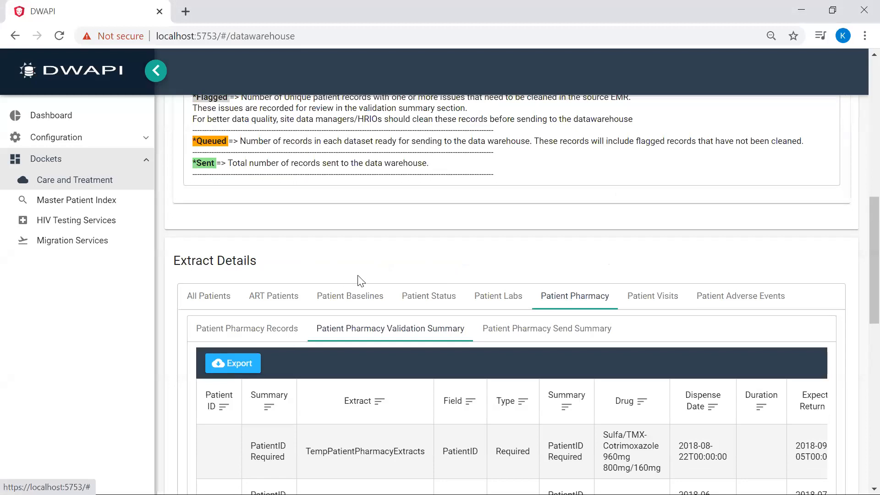
- Open the Patient Visits validation summary and compare it with the flagged and rejected counts in the extracts table
{"action": "scroll", "coordinate": [356, 280], "scroll_direction": "up", "scroll_amount": 6}
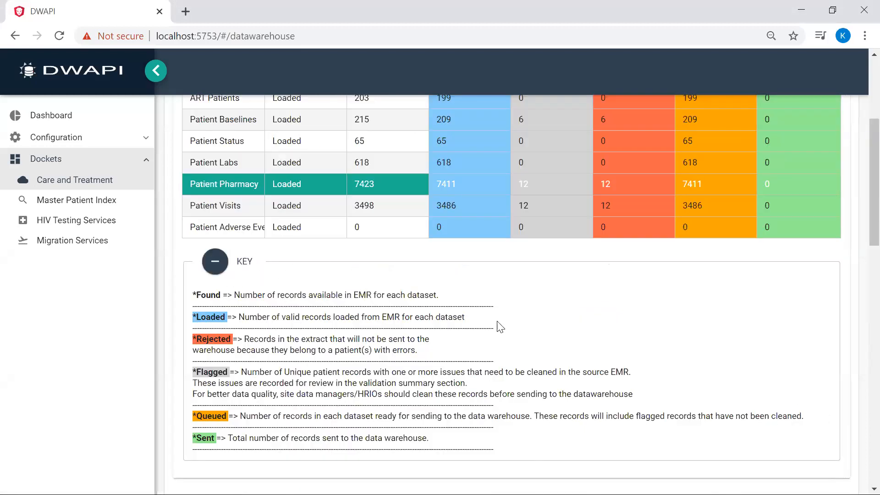
{"action": "scroll", "coordinate": [498, 320], "scroll_direction": "down", "scroll_amount": 2}
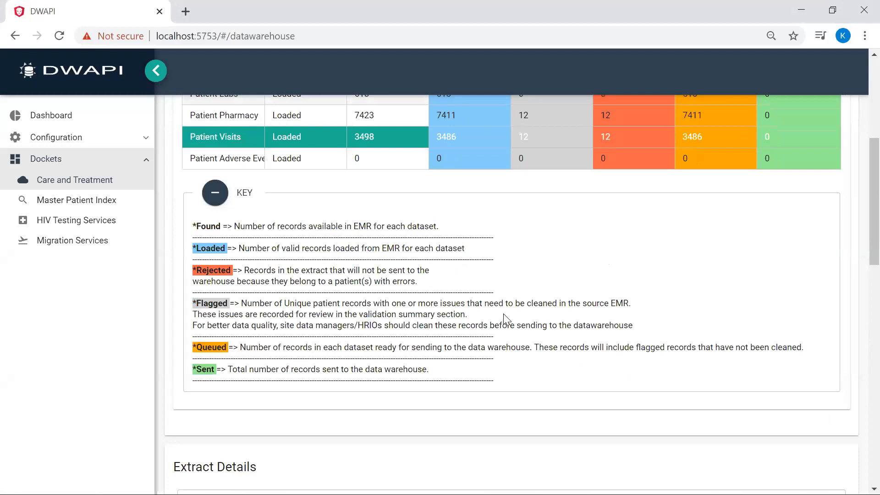
{"action": "scroll", "coordinate": [503, 313], "scroll_direction": "down", "scroll_amount": 2}
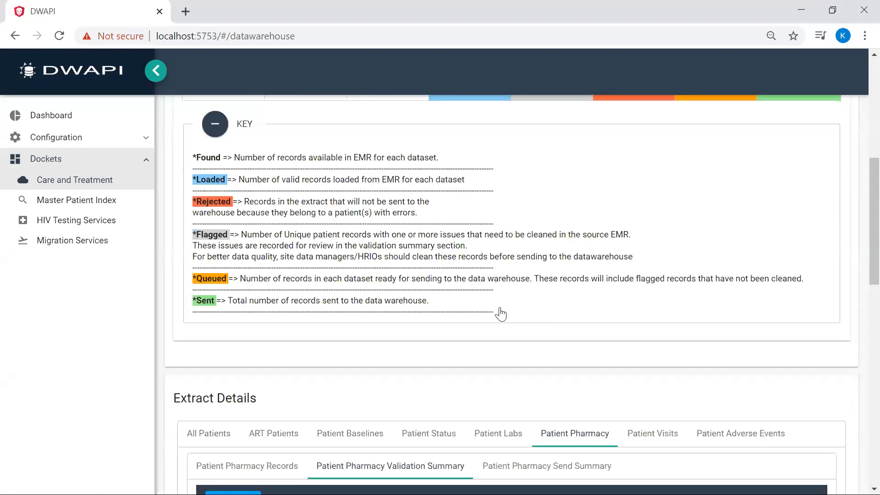
{"action": "scroll", "coordinate": [631, 311], "scroll_direction": "down", "scroll_amount": 2}
{"action": "left_click", "coordinate": [632, 311]}
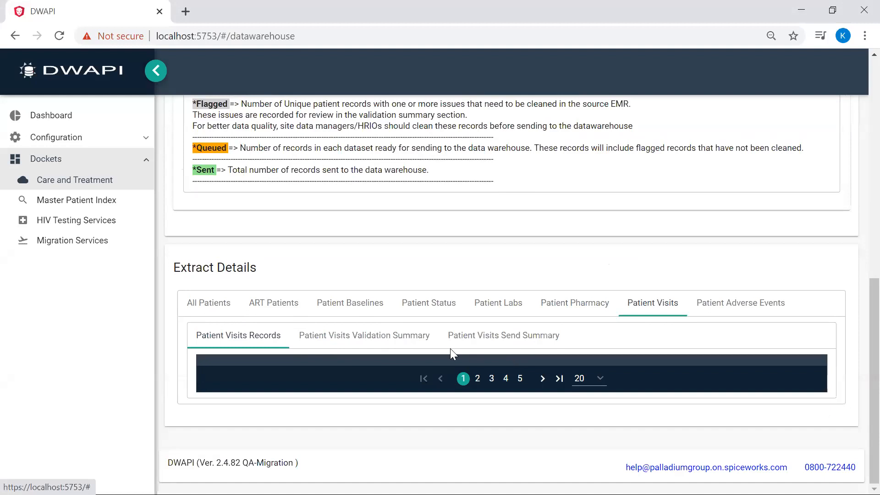
{"action": "left_click", "coordinate": [436, 336]}
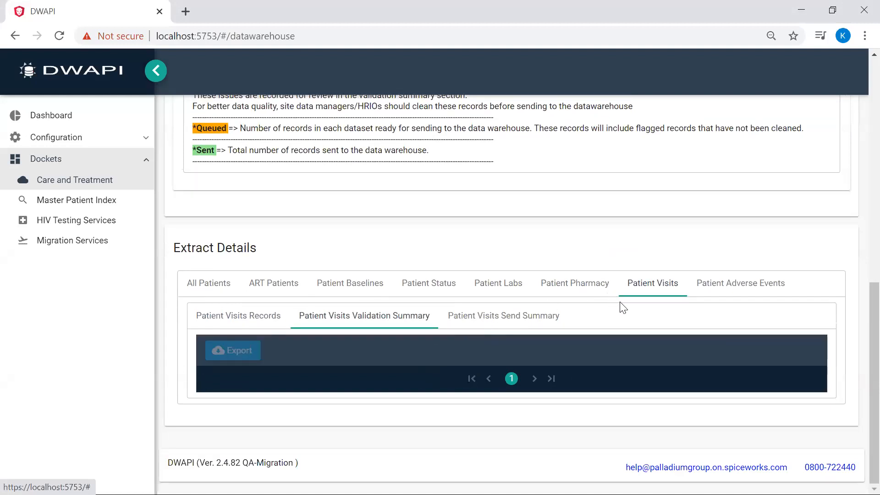
{"action": "scroll", "coordinate": [622, 307], "scroll_direction": "up", "scroll_amount": 9}
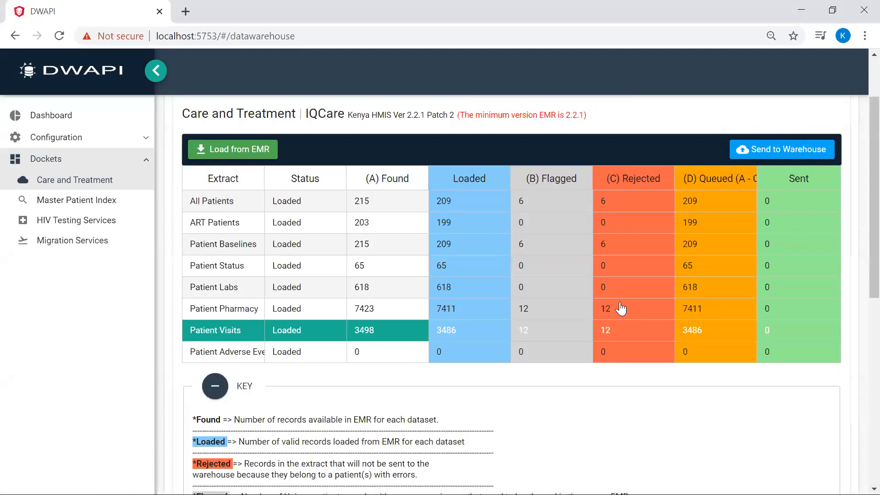
{"action": "scroll", "coordinate": [621, 308], "scroll_direction": "down", "scroll_amount": 9}
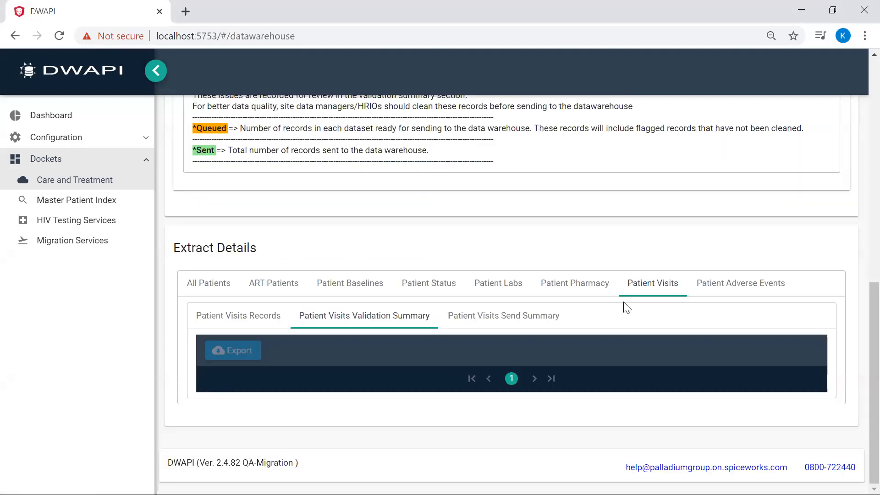
- View the Patient Adverse Events records and return to the Patient Pharmacy validation summary
{"action": "left_click", "coordinate": [719, 289]}
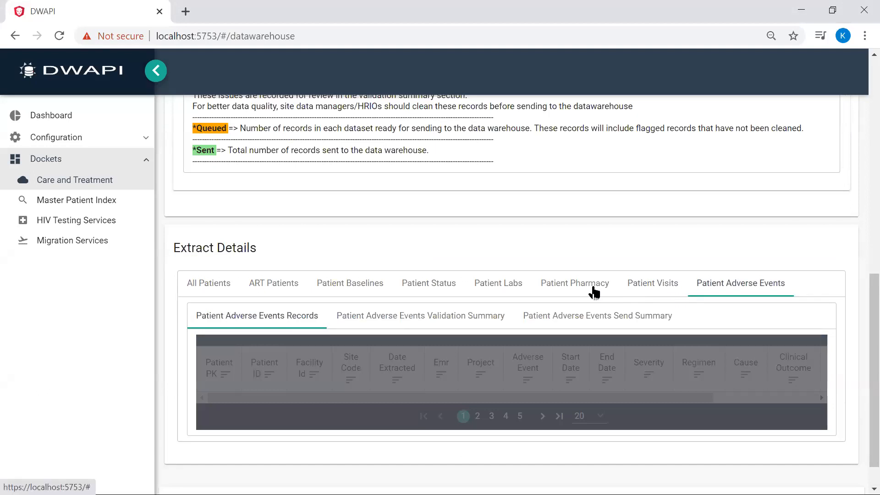
{"action": "scroll", "coordinate": [594, 293], "scroll_direction": "down", "scroll_amount": 1}
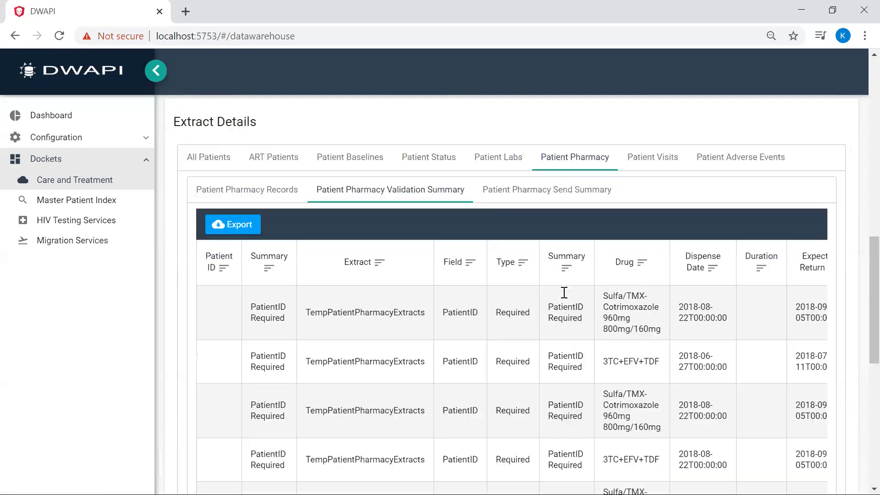
{"action": "scroll", "coordinate": [564, 292], "scroll_direction": "down", "scroll_amount": 3}
{"action": "scroll", "coordinate": [564, 291], "scroll_direction": "up", "scroll_amount": 6}
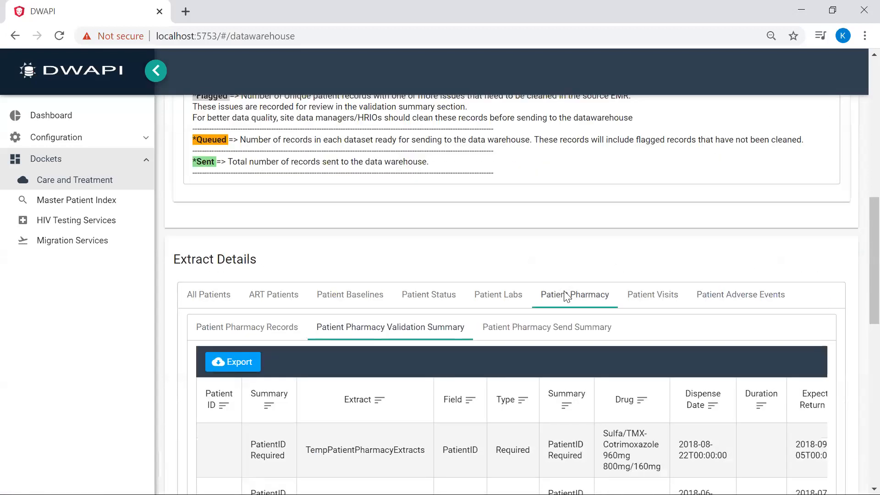
- Recheck the key definitions and the Care and Treatment extract counts
{"action": "scroll", "coordinate": [568, 292], "scroll_direction": "up", "scroll_amount": 2}
{"action": "scroll", "coordinate": [569, 289], "scroll_direction": "up", "scroll_amount": 2}
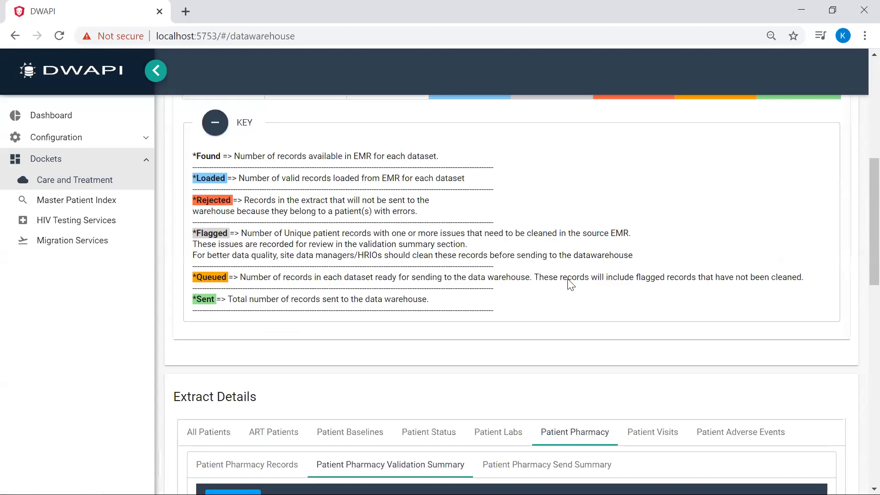
{"action": "scroll", "coordinate": [568, 280], "scroll_direction": "down", "scroll_amount": 6}
{"action": "scroll", "coordinate": [329, 57], "scroll_direction": "up", "scroll_amount": 7}
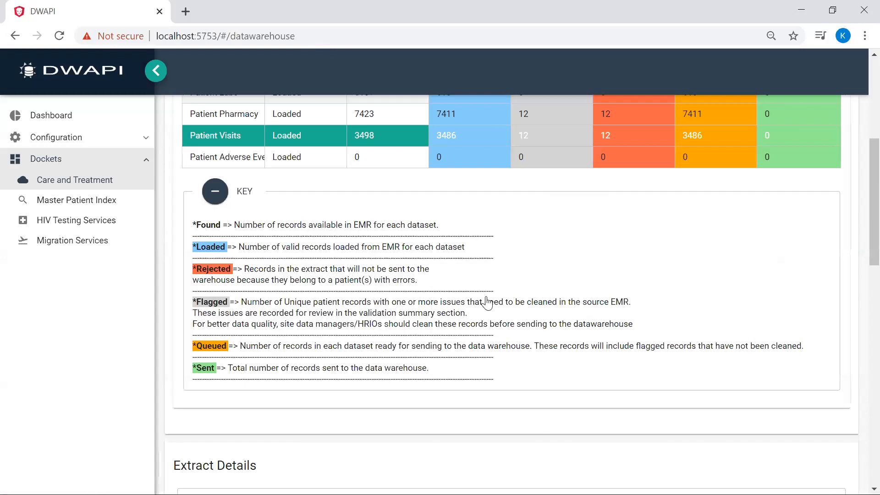
{"action": "scroll", "coordinate": [489, 298], "scroll_direction": "up", "scroll_amount": 4}
{"action": "scroll", "coordinate": [490, 296], "scroll_direction": "up", "scroll_amount": 2}
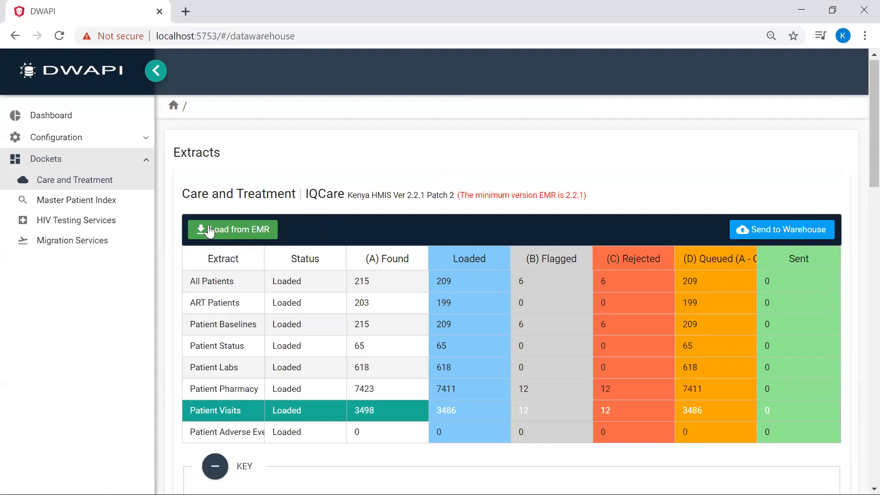
- Load the Master Patient Index data from the EMR and look over the loaded records
{"action": "left_click", "coordinate": [76, 202]}
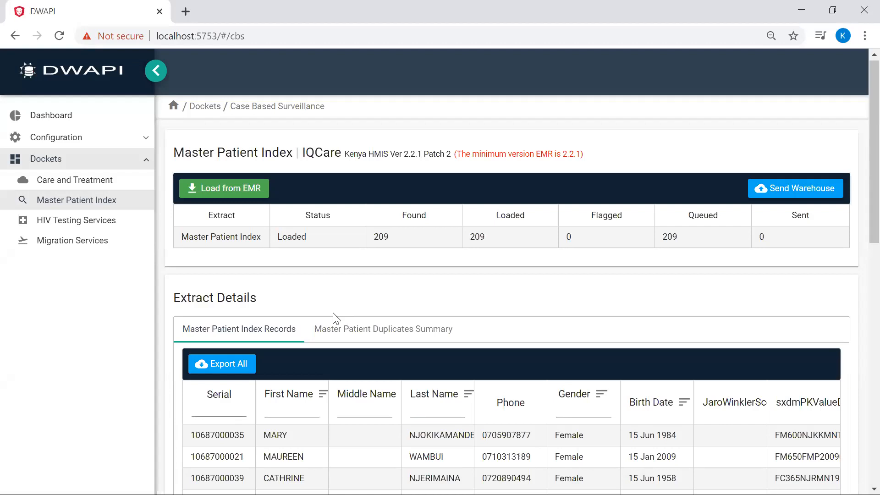
{"action": "left_click", "coordinate": [222, 192]}
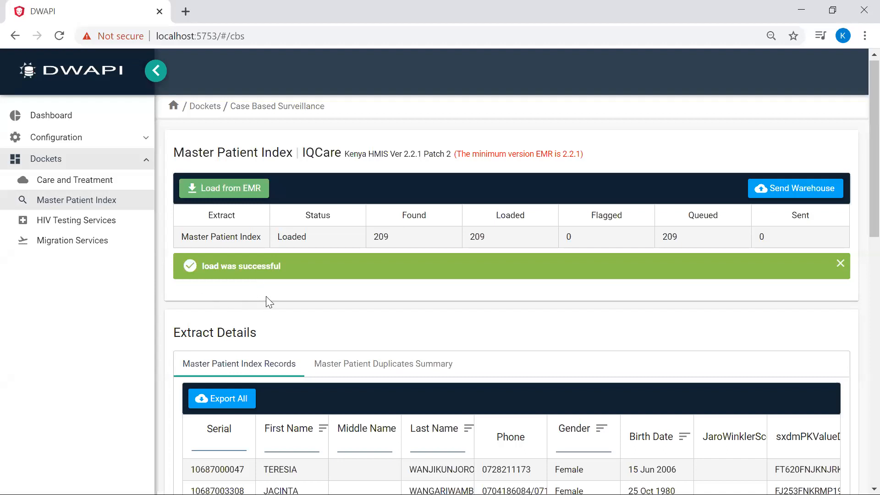
{"action": "scroll", "coordinate": [321, 299], "scroll_direction": "down", "scroll_amount": 3}
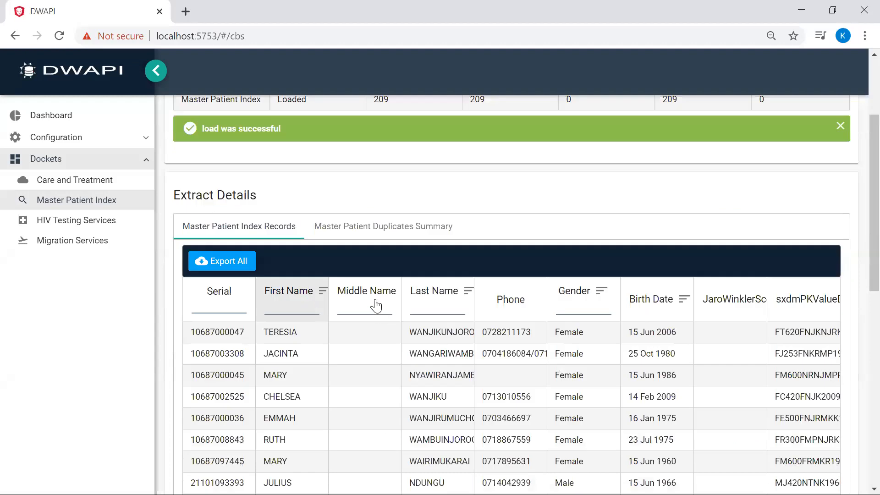
{"action": "scroll", "coordinate": [374, 300], "scroll_direction": "up", "scroll_amount": 2}
- Review the Master Patient Duplicates Summary and export all of its records
{"action": "left_click", "coordinate": [349, 293]}
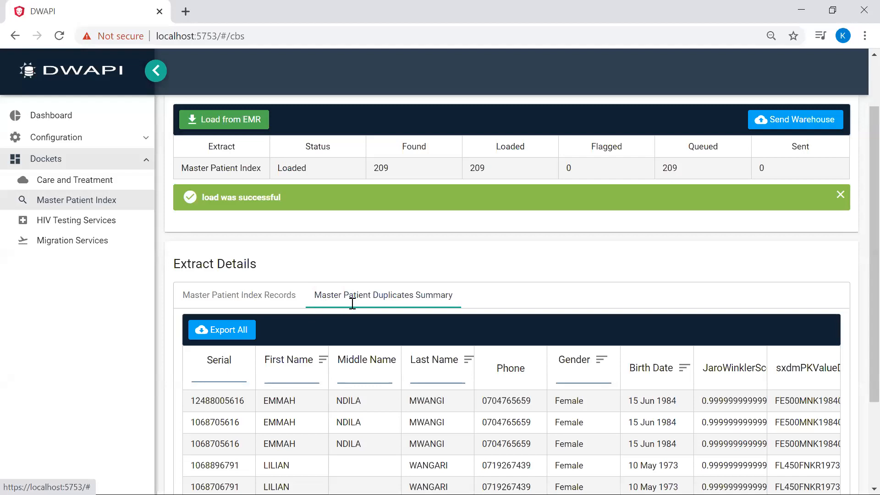
{"action": "scroll", "coordinate": [321, 300], "scroll_direction": "down", "scroll_amount": 2}
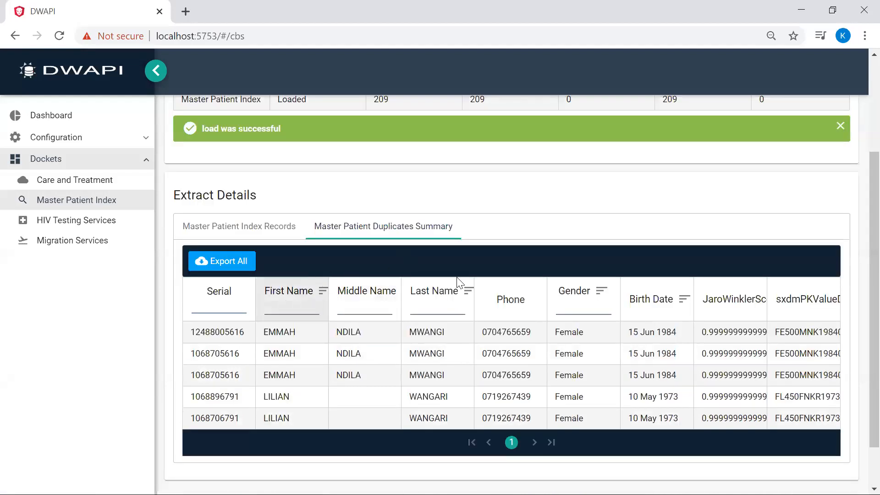
{"action": "scroll", "coordinate": [527, 306], "scroll_direction": "down", "scroll_amount": 2}
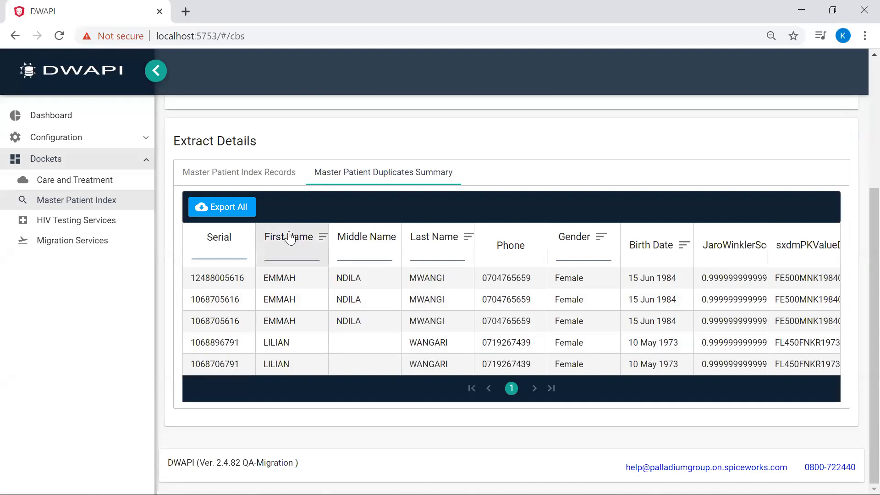
{"action": "left_click", "coordinate": [227, 209]}
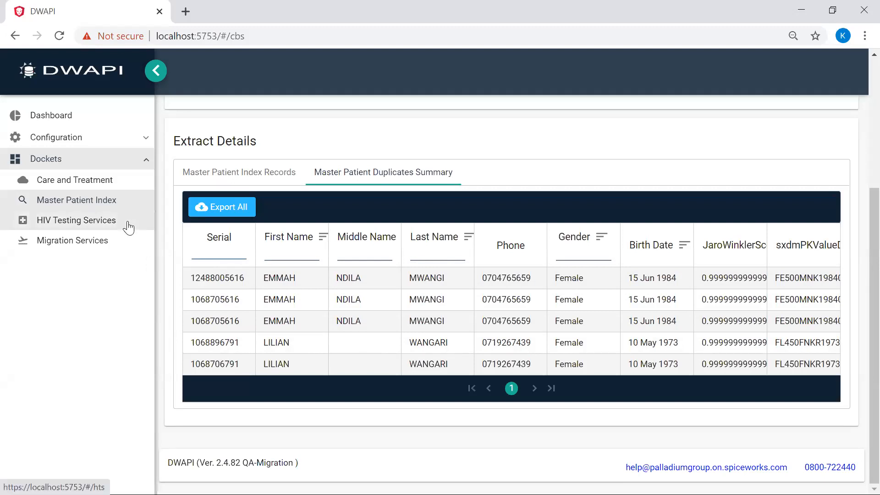
- Open the HIV Testing Services docket and load its extracts from the EMR
{"action": "left_click", "coordinate": [92, 223]}
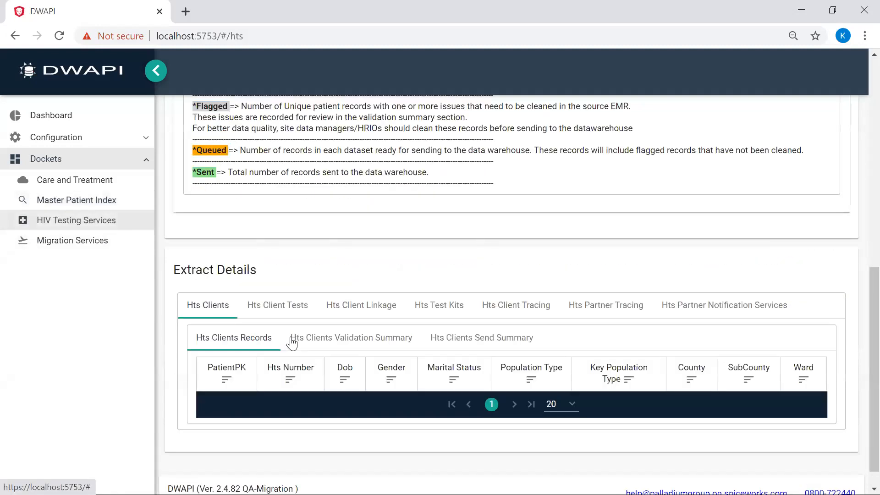
{"action": "scroll", "coordinate": [294, 330], "scroll_direction": "up", "scroll_amount": 1}
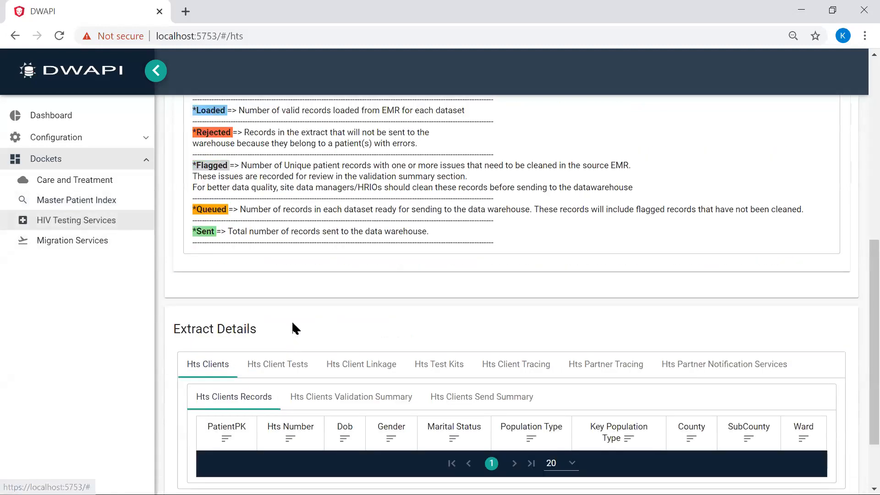
{"action": "scroll", "coordinate": [293, 328], "scroll_direction": "up", "scroll_amount": 2}
{"action": "scroll", "coordinate": [238, 250], "scroll_direction": "up", "scroll_amount": 5}
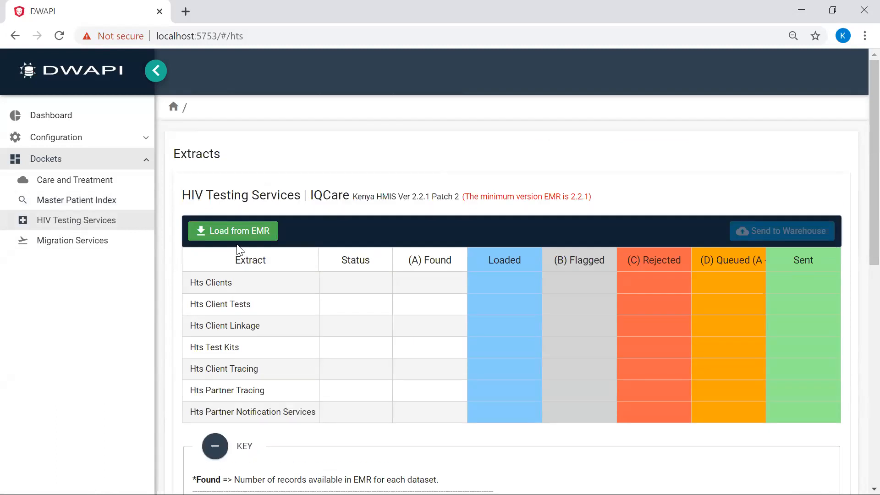
{"action": "left_click", "coordinate": [237, 238]}
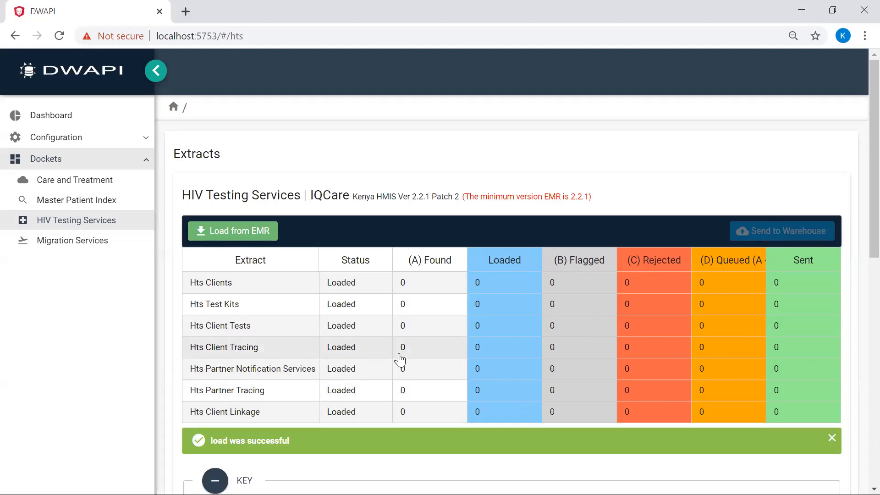
- Review the HIV Testing Services extract counts and the Hts Clients extract details
{"action": "scroll", "coordinate": [400, 360], "scroll_direction": "down", "scroll_amount": 3}
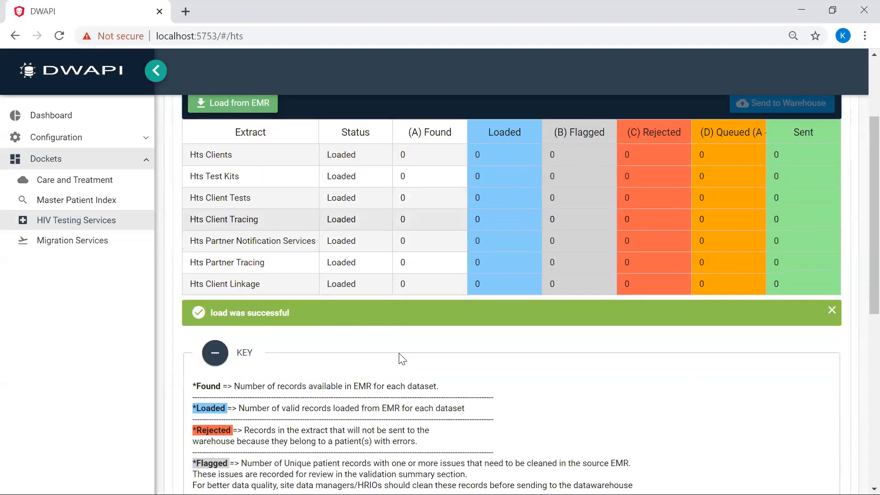
{"action": "scroll", "coordinate": [400, 360], "scroll_direction": "down", "scroll_amount": 8}
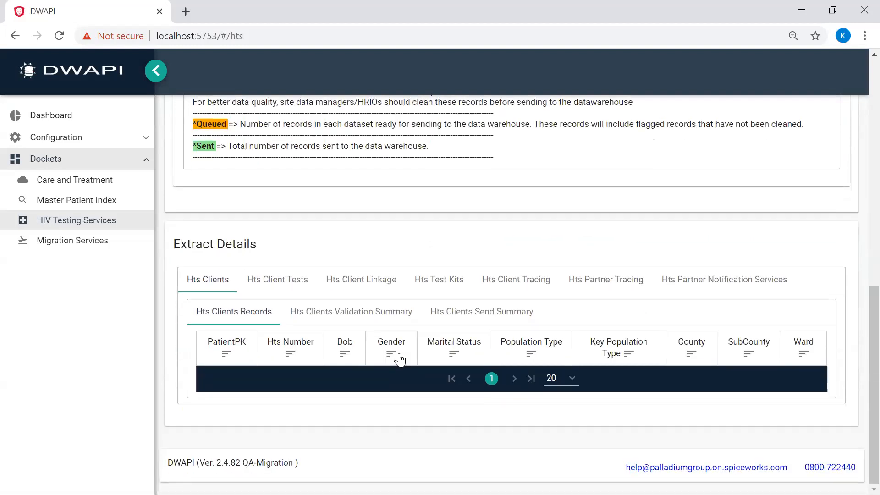
{"action": "scroll", "coordinate": [399, 360], "scroll_direction": "up", "scroll_amount": 11}
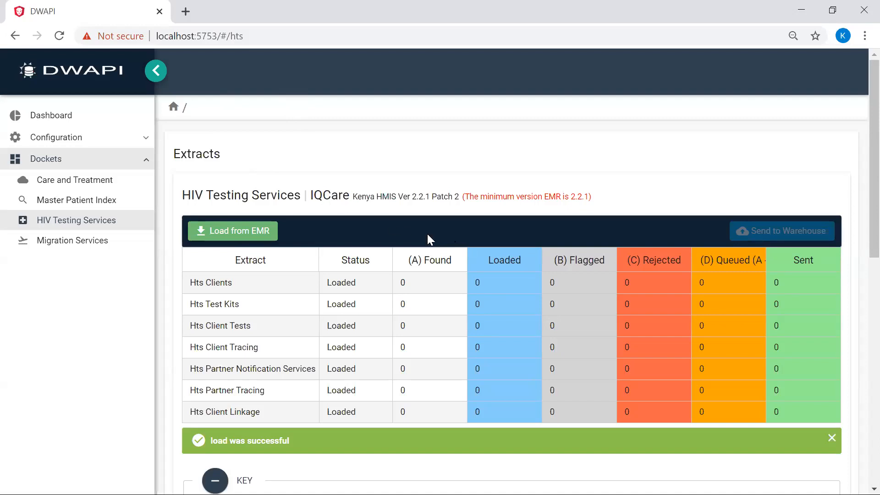
- Load the Care and Treatment docket's extracts from the EMR and review their counts and the column key
{"action": "left_click", "coordinate": [64, 181]}
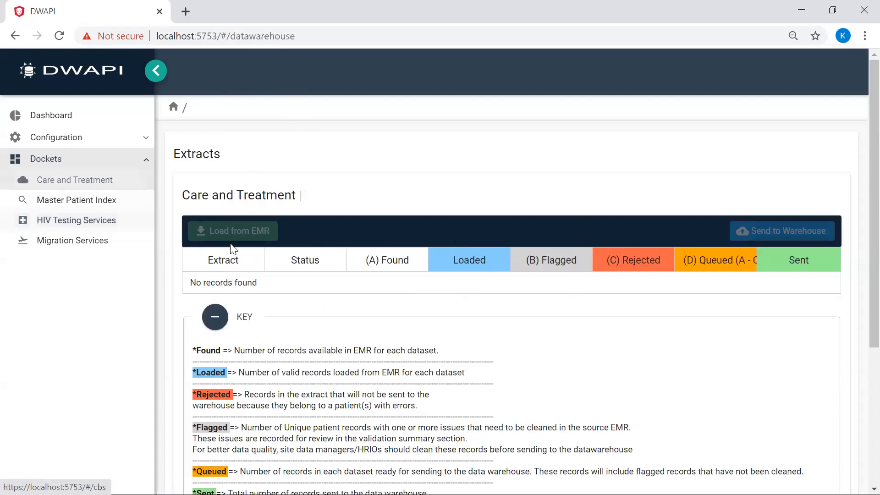
{"action": "left_click", "coordinate": [226, 234]}
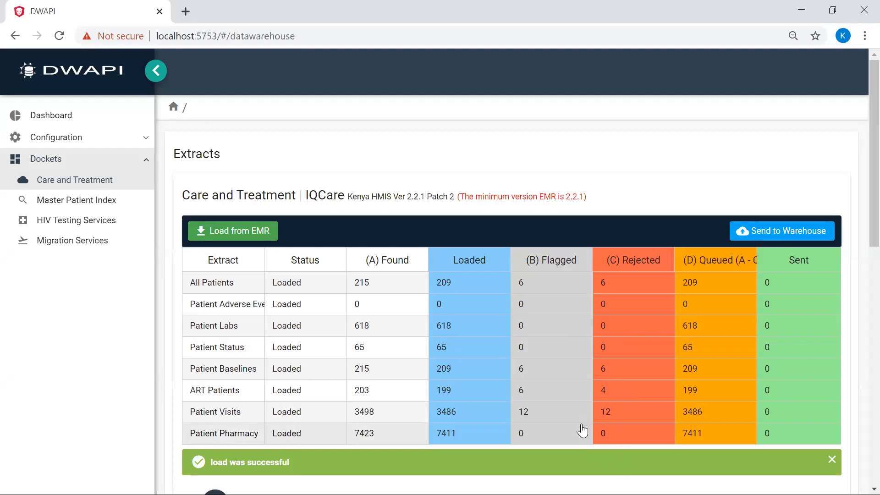
{"action": "scroll", "coordinate": [574, 407], "scroll_direction": "down", "scroll_amount": 1}
{"action": "scroll", "coordinate": [573, 407], "scroll_direction": "down", "scroll_amount": 4}
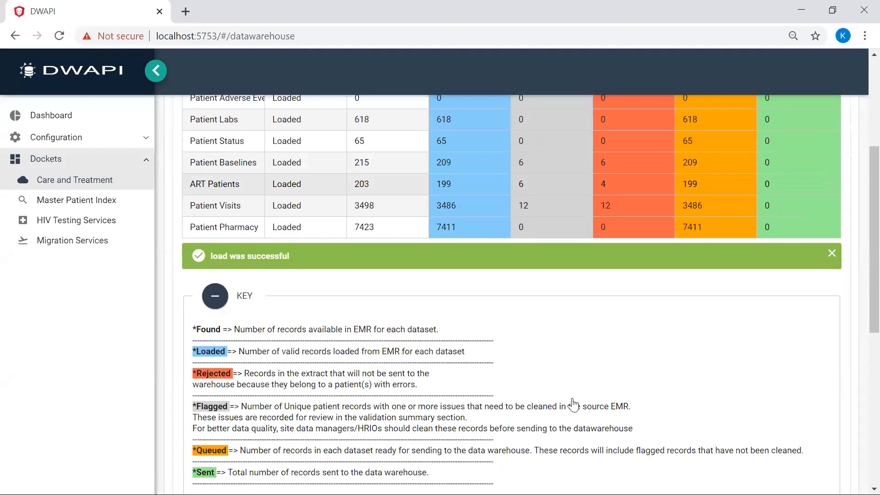
{"action": "scroll", "coordinate": [409, 225], "scroll_direction": "up", "scroll_amount": 5}
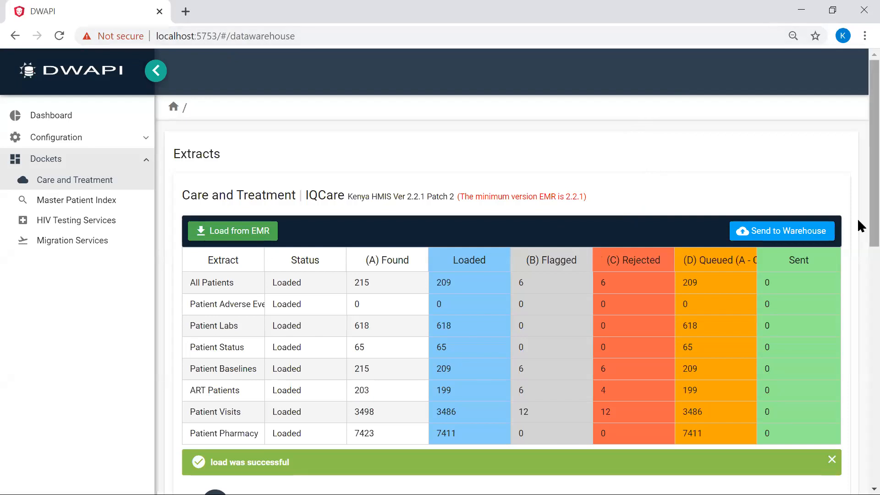
{"action": "scroll", "coordinate": [857, 218], "scroll_direction": "down", "scroll_amount": 8}
{"action": "left_click_drag", "start_coordinate": [874, 364], "coordinate": [874, 218]}
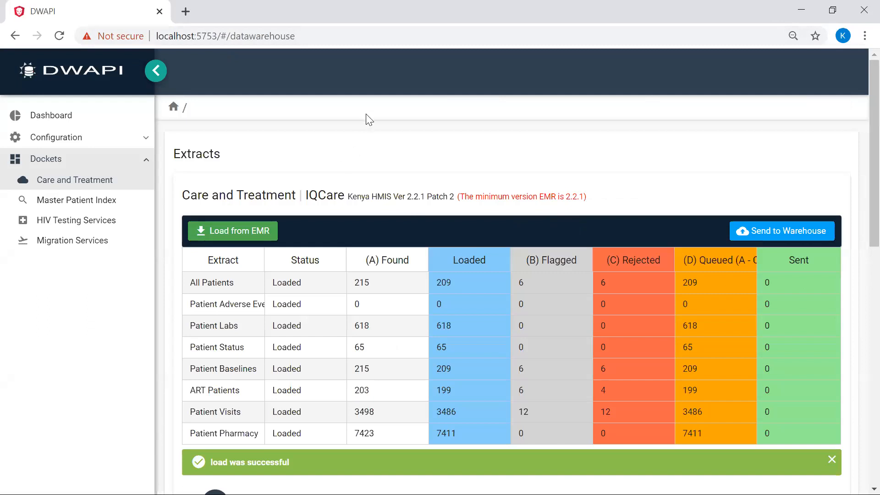
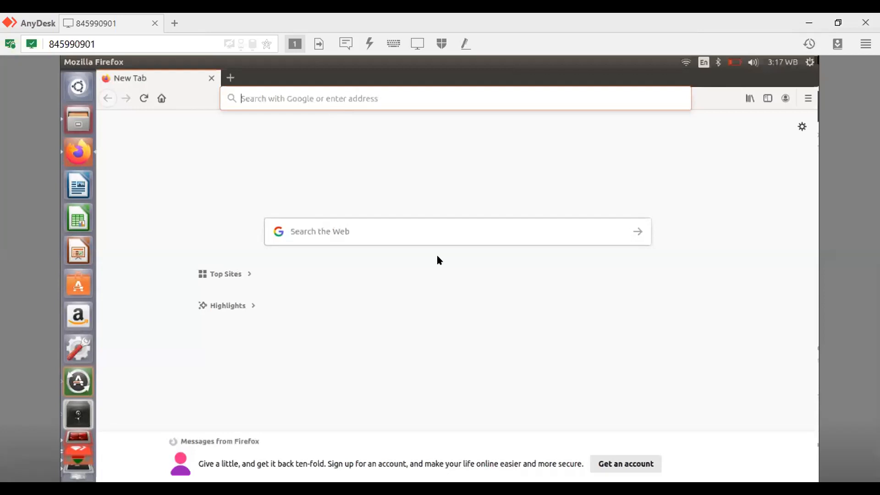
- Switch to Firefox in the AnyDesk remote session and open the SPOT dashboard at data.kenyahmis.org:4700
{"action": "left_click", "coordinate": [252, 96]}
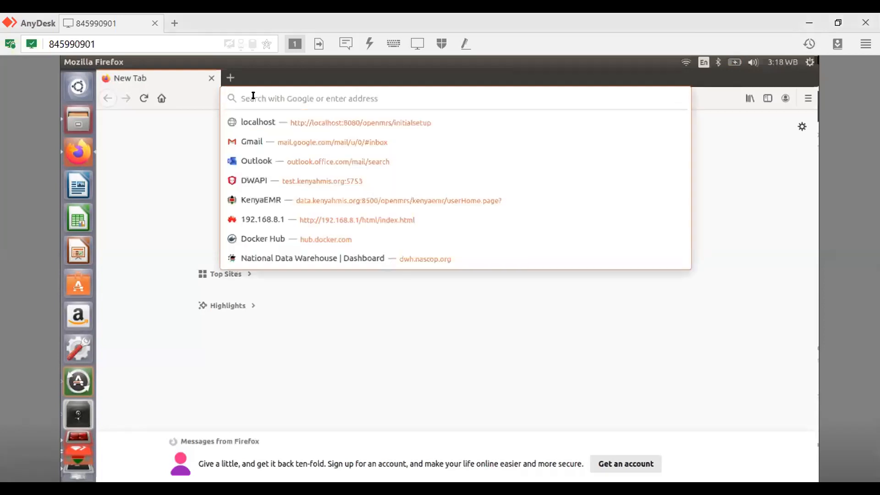
{"action": "type", "text": "da"}
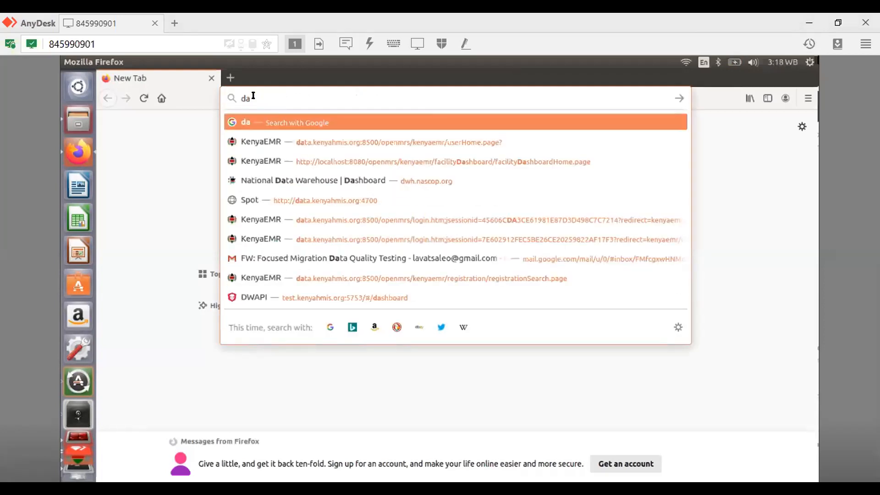
{"action": "type", "text": "ta"}
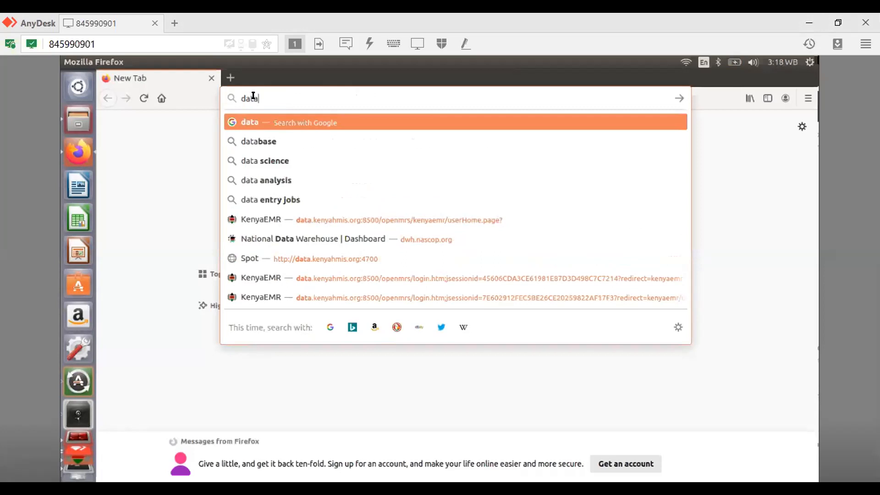
{"action": "type", "text": "."}
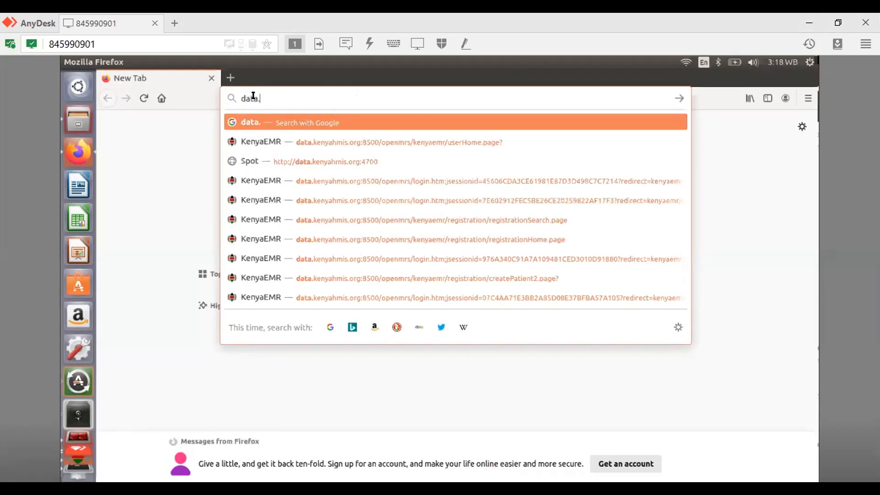
{"action": "type", "text": "kenyahmis"}
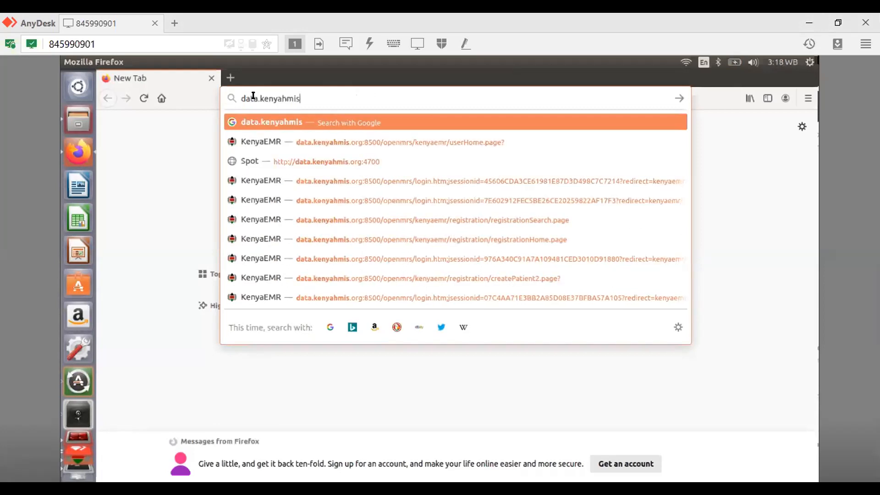
{"action": "type", "text": "."}
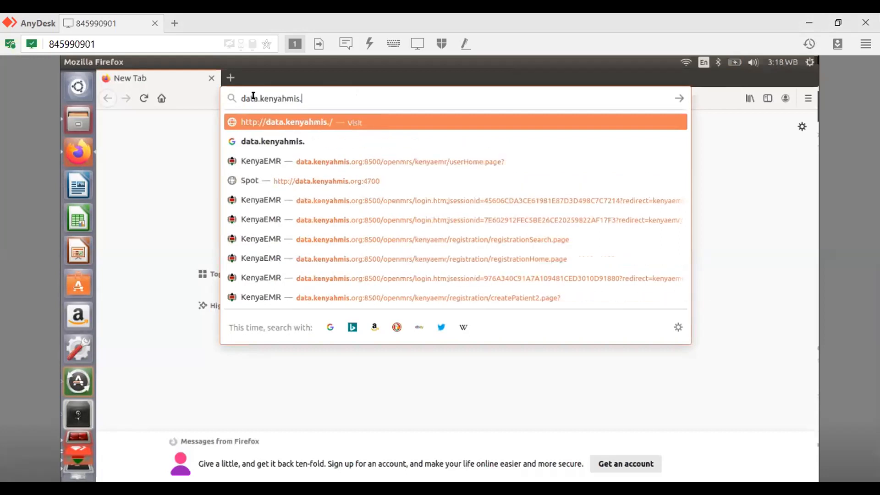
{"action": "type", "text": "org:47"}
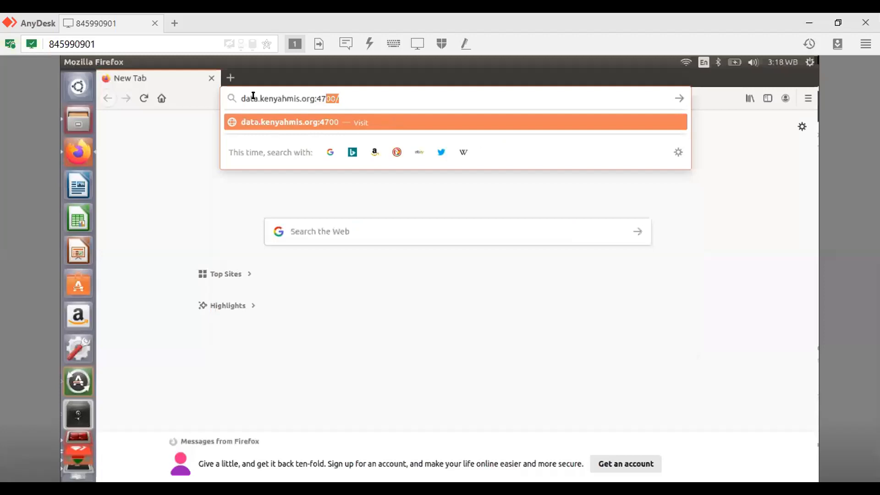
{"action": "type", "text": "00"}
{"action": "key", "text": "Return"}
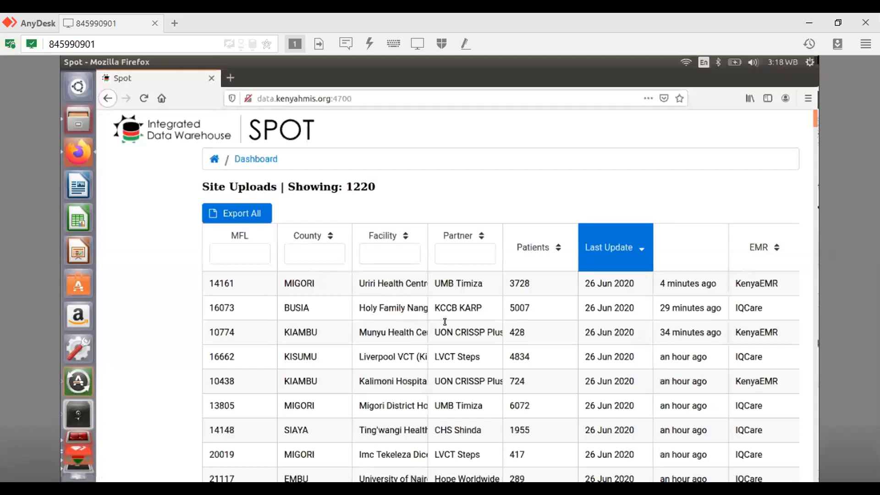
- Look over the Site Uploads list and filter it by facility with "nyach"
{"action": "scroll", "coordinate": [445, 322], "scroll_direction": "down", "scroll_amount": 2}
{"action": "scroll", "coordinate": [445, 322], "scroll_direction": "down", "scroll_amount": 6}
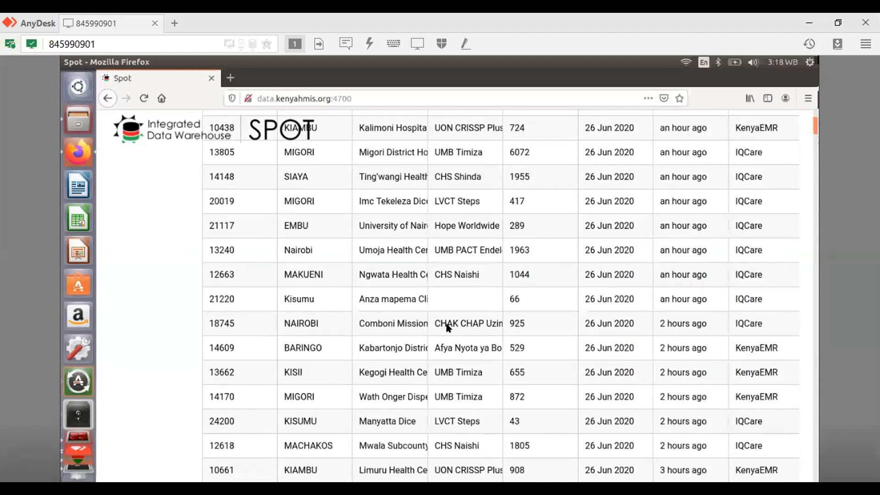
{"action": "scroll", "coordinate": [445, 322], "scroll_direction": "up", "scroll_amount": 8}
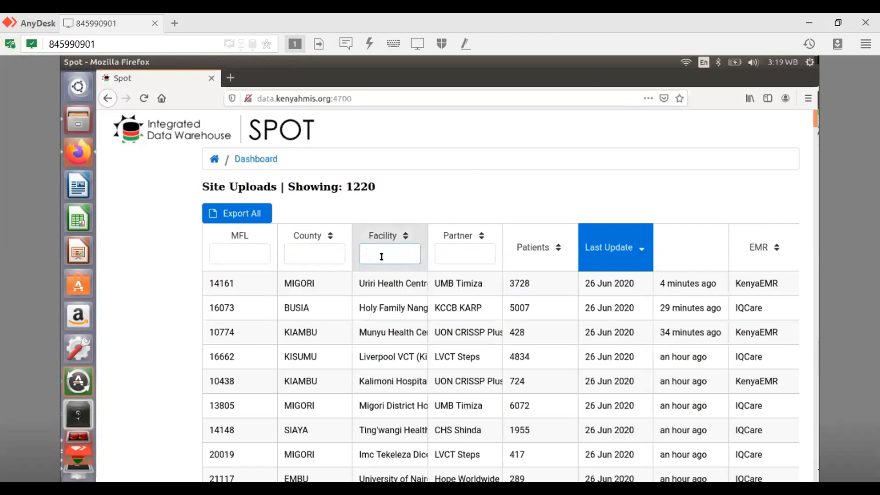
{"action": "type", "text": "nyach"}
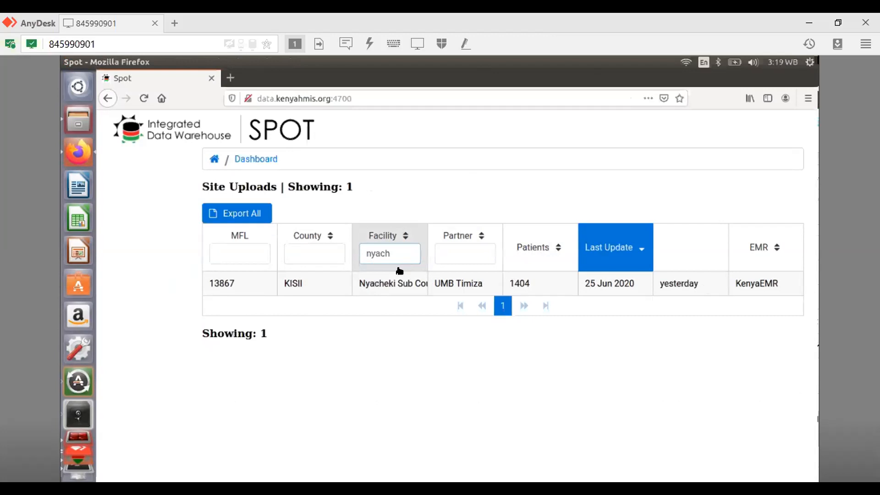
- Replace the facility filter of the Site Uploads list with "emuhaya"
{"action": "key", "text": "BackSpace"}
{"action": "key", "text": "BackSpace"}
{"action": "key", "text": "BackSpace"}
{"action": "key", "text": "BackSpace"}
{"action": "key", "text": "BackSpace"}
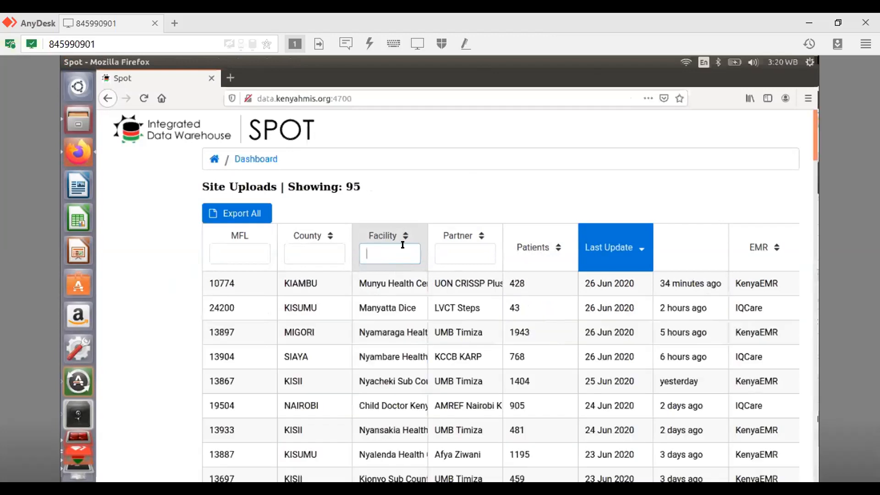
{"action": "type", "text": "emuhaya"}
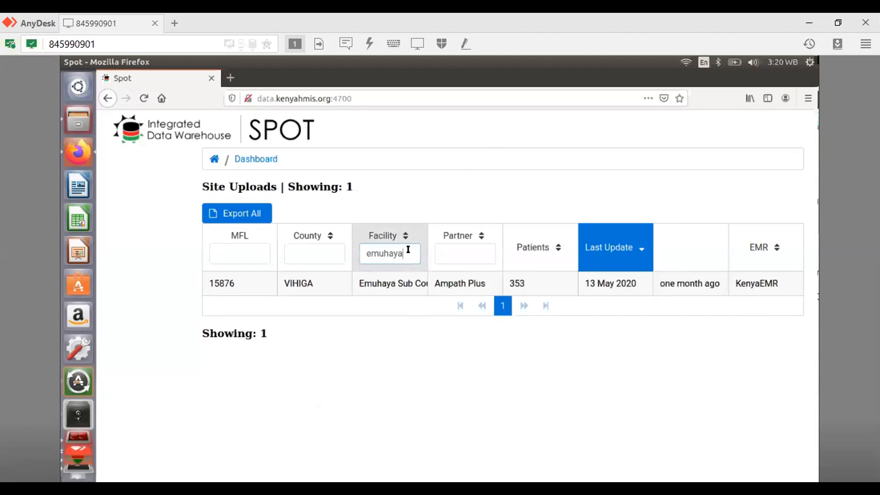
- Clear the facility filter, filter the Site Uploads by county with "kisu" and look through the matching sites
{"action": "key", "text": "BackSpace"}
{"action": "key", "text": "BackSpace"}
{"action": "key", "text": "BackSpace"}
{"action": "key", "text": "BackSpace"}
{"action": "key", "text": "BackSpace"}
{"action": "key", "text": "BackSpace"}
{"action": "key", "text": "BackSpace"}
{"action": "left_click", "coordinate": [307, 250]}
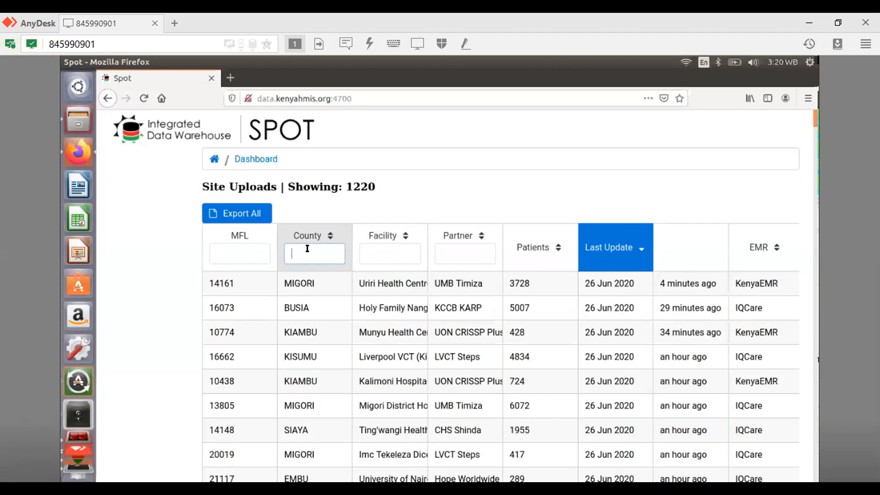
{"action": "type", "text": "kisu"}
{"action": "scroll", "coordinate": [342, 270], "scroll_direction": "down", "scroll_amount": 5}
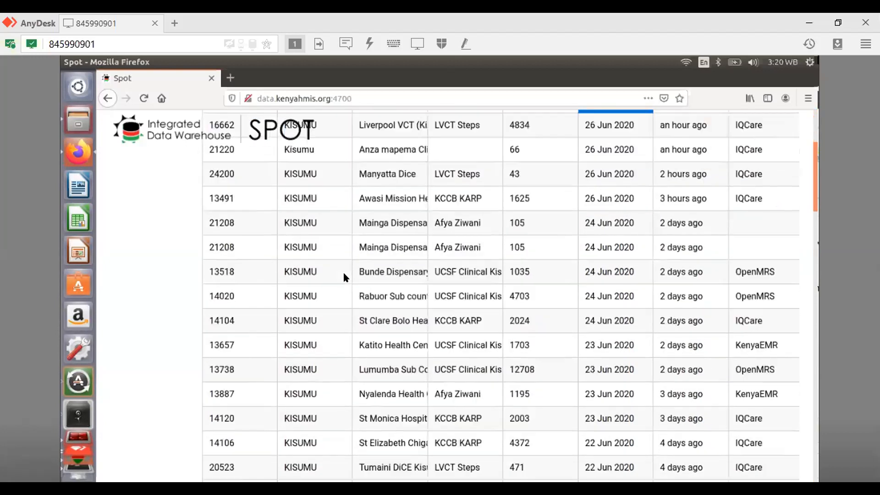
{"action": "scroll", "coordinate": [343, 271], "scroll_direction": "down", "scroll_amount": 2}
{"action": "scroll", "coordinate": [344, 275], "scroll_direction": "up", "scroll_amount": 7}
{"action": "scroll", "coordinate": [460, 229], "scroll_direction": "up", "scroll_amount": 2}
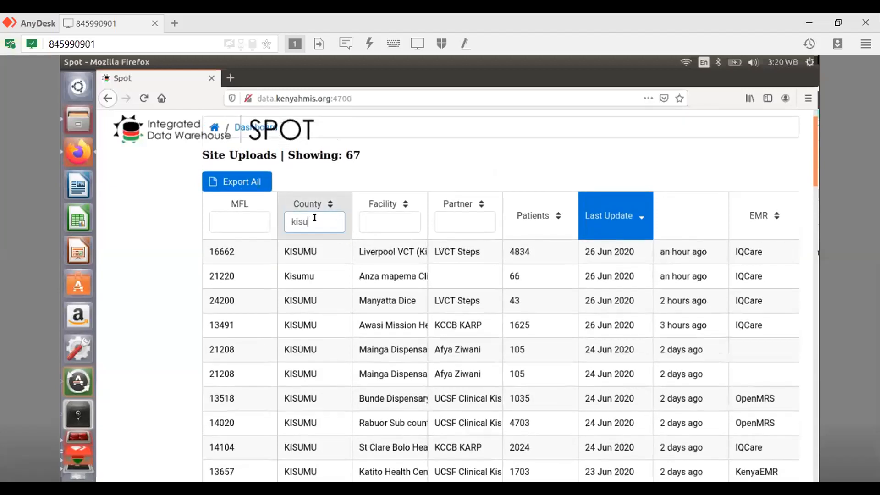
- Clear the county filter to list the Site Uploads of all counties again
{"action": "key", "text": "BackSpace"}
{"action": "key", "text": "BackSpace"}
{"action": "key", "text": "BackSpace"}
{"action": "key", "text": "BackSpace"}
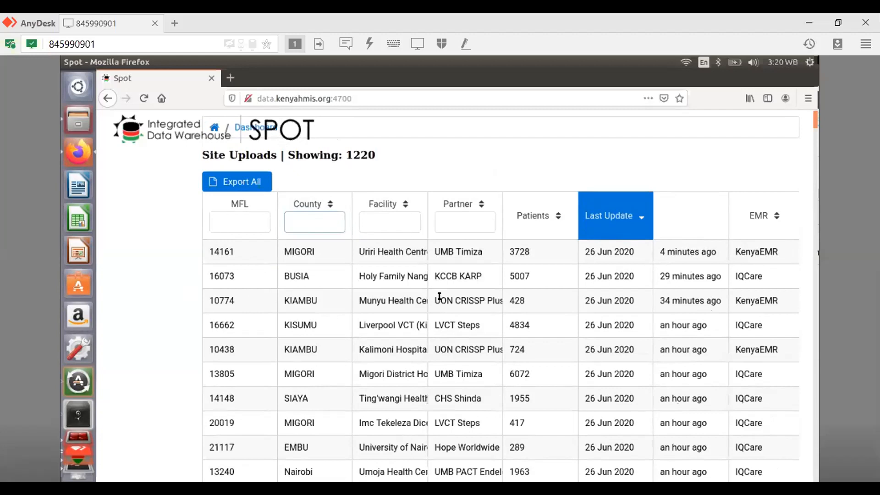
{"action": "scroll", "coordinate": [439, 296], "scroll_direction": "down", "scroll_amount": 1}
{"action": "scroll", "coordinate": [439, 297], "scroll_direction": "up", "scroll_amount": 2}
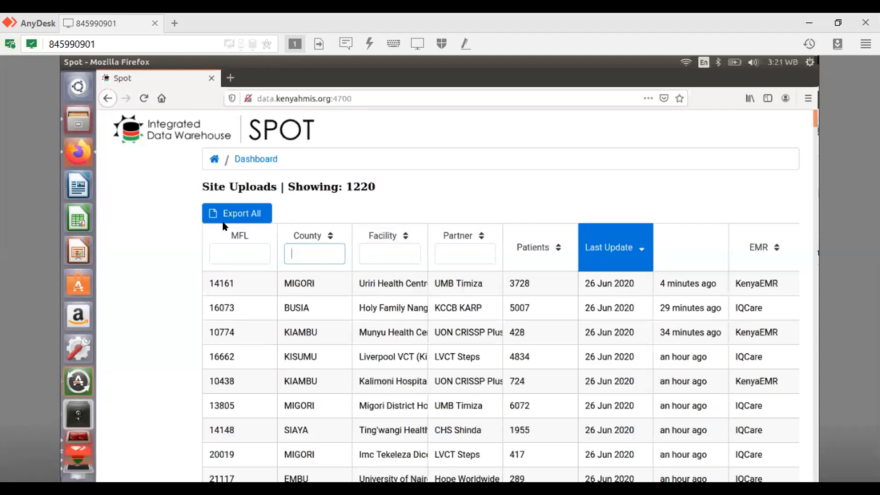
- Open the National Data Warehouse dashboard at dwh.nascop.org in a new browser tab
{"action": "left_click", "coordinate": [230, 78]}
{"action": "left_click", "coordinate": [256, 95]}
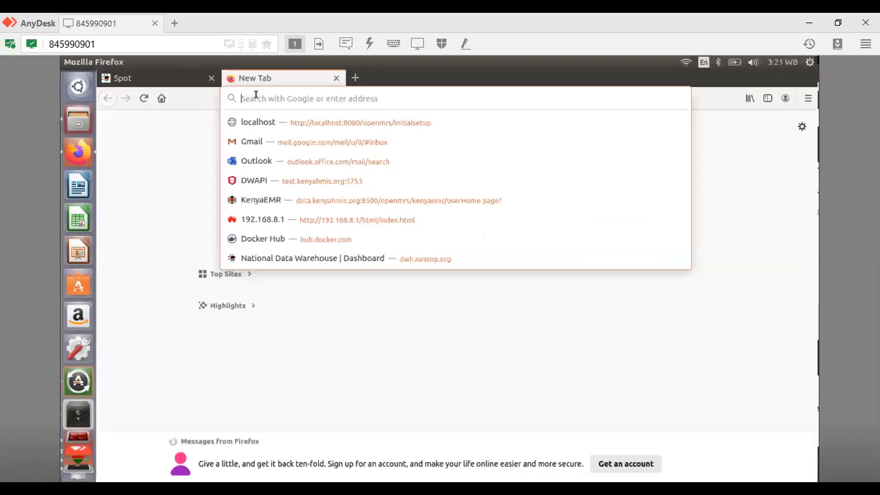
{"action": "type", "text": "dwh"}
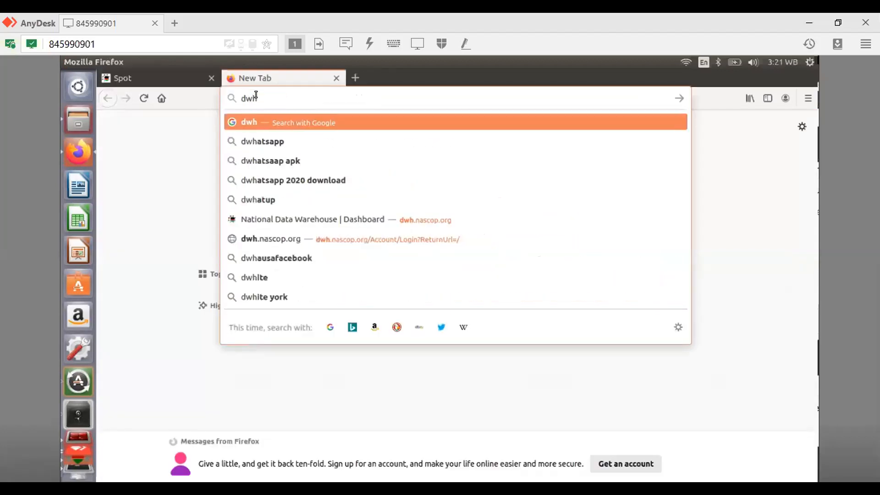
{"action": "type", "text": ".nascop"}
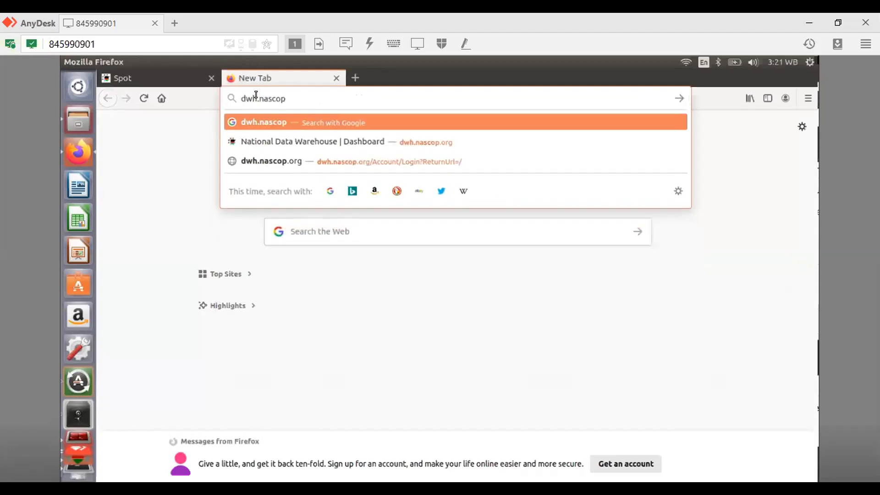
{"action": "type", "text": ".org"}
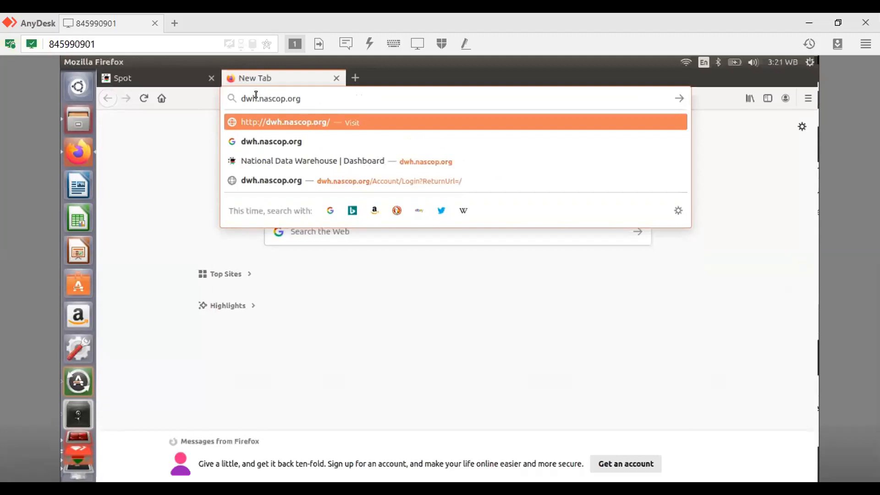
{"action": "key", "text": "Return"}
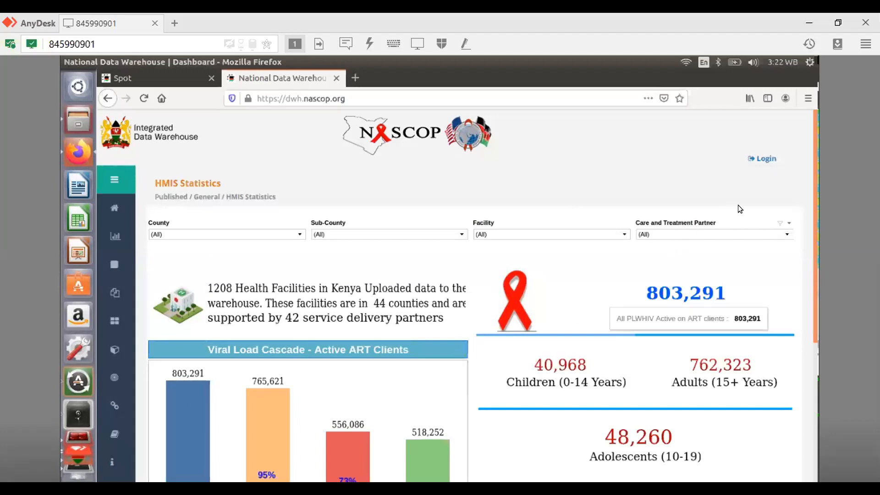
- Examine the HMIS Statistics page, including the viral load cascade and the active ART client figures by age group
{"action": "scroll", "coordinate": [739, 205], "scroll_direction": "down", "scroll_amount": 3}
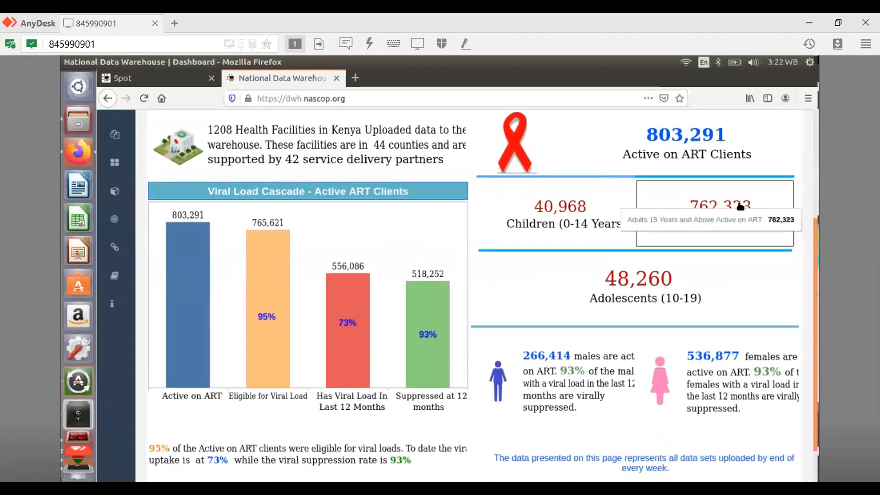
{"action": "scroll", "coordinate": [740, 206], "scroll_direction": "up", "scroll_amount": 2}
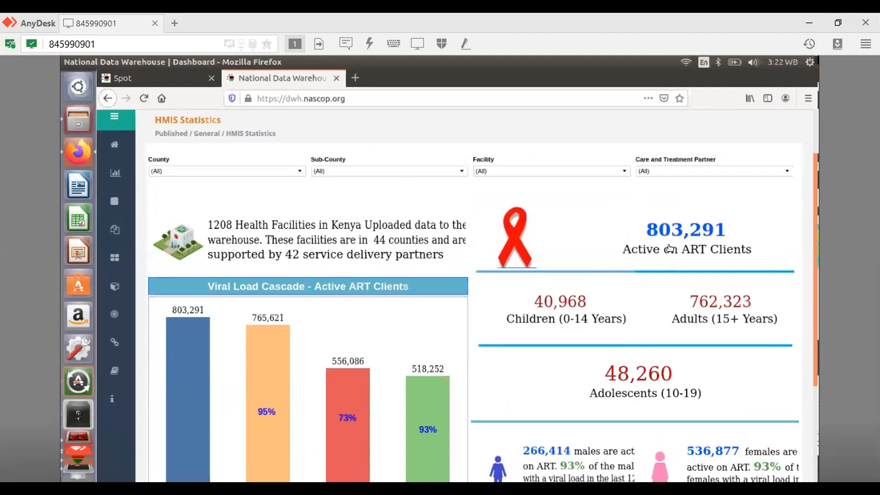
{"action": "scroll", "coordinate": [559, 254], "scroll_direction": "up", "scroll_amount": 2}
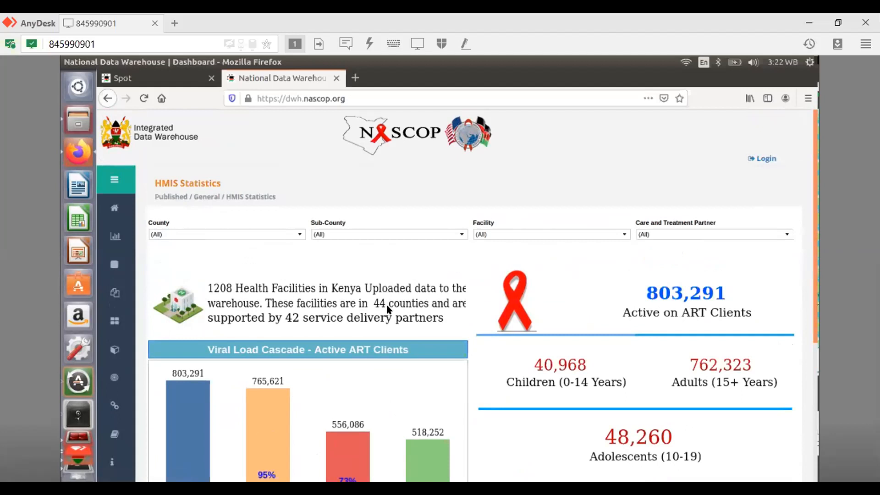
{"action": "scroll", "coordinate": [467, 281], "scroll_direction": "down", "scroll_amount": 1}
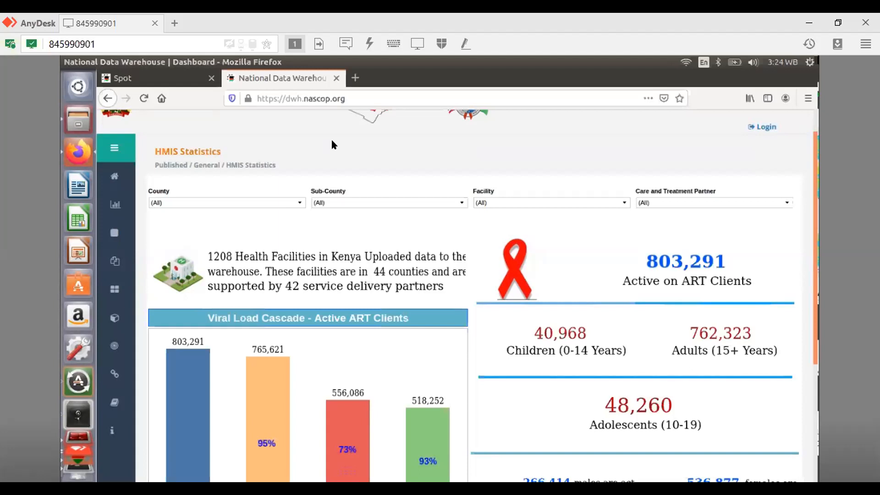
{"action": "mouse_move", "coordinate": [677, 275]}
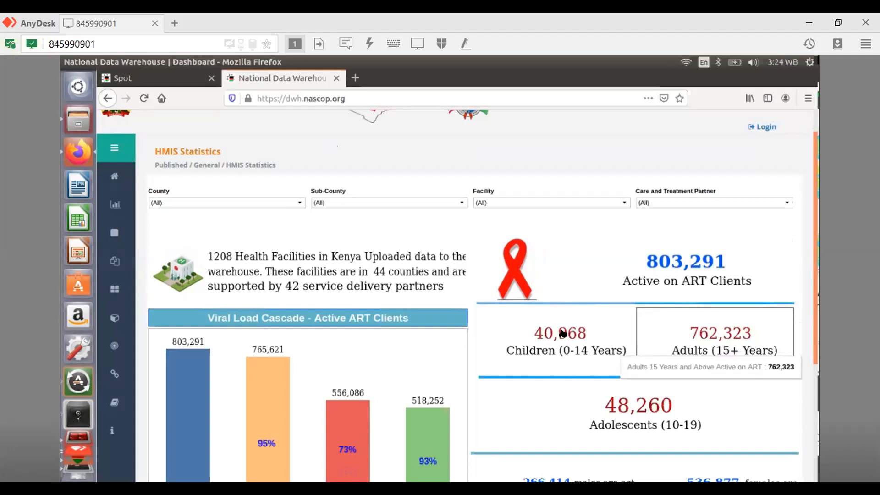
{"action": "mouse_move", "coordinate": [645, 259]}
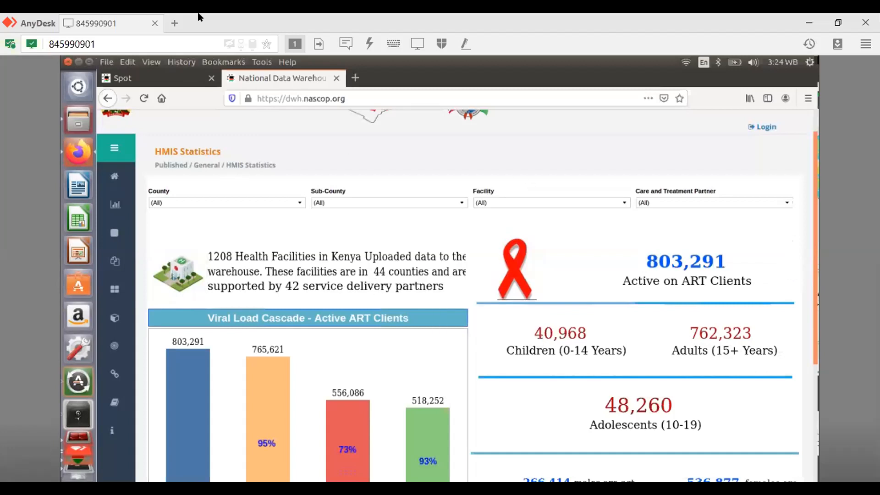
- Filter the HMIS Statistics by county KISII and facility Nyacheki Sub County Hospital
{"action": "left_click", "coordinate": [298, 203]}
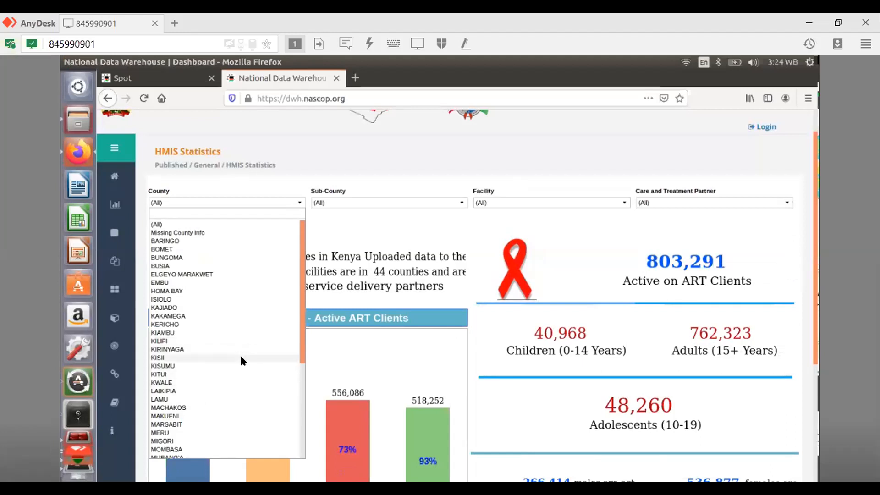
{"action": "left_click", "coordinate": [299, 202]}
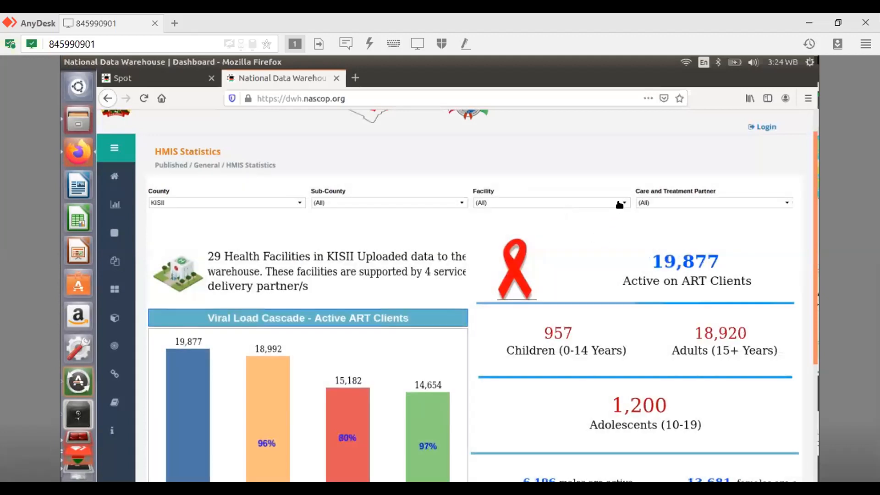
{"action": "left_click", "coordinate": [622, 203]}
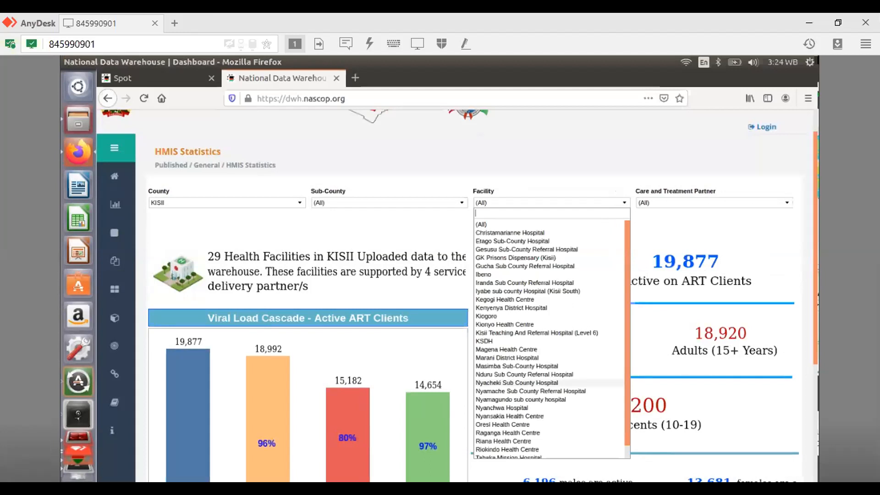
{"action": "left_click", "coordinate": [534, 382]}
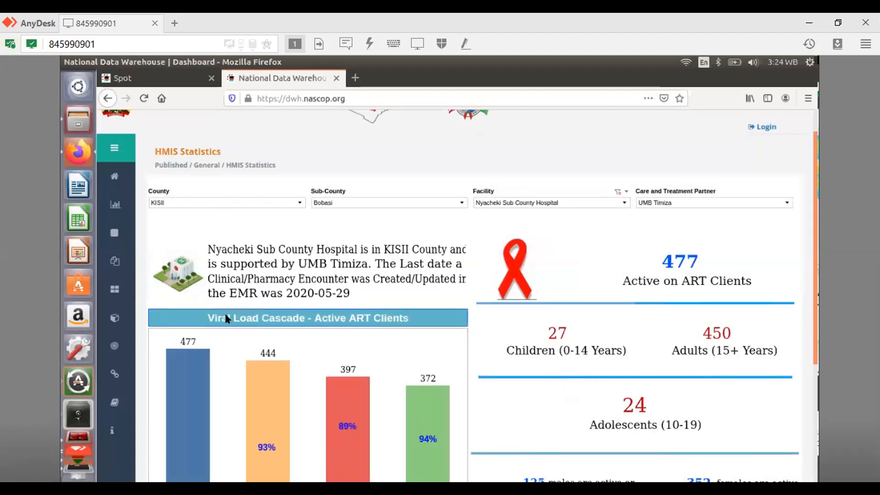
- Examine Nyacheki Sub County Hospital's statistics, including active ART clients by age and sex, the last encounter date and the viral load cascade
{"action": "scroll", "coordinate": [226, 314], "scroll_direction": "down", "scroll_amount": 2}
{"action": "scroll", "coordinate": [565, 245], "scroll_direction": "down", "scroll_amount": 1}
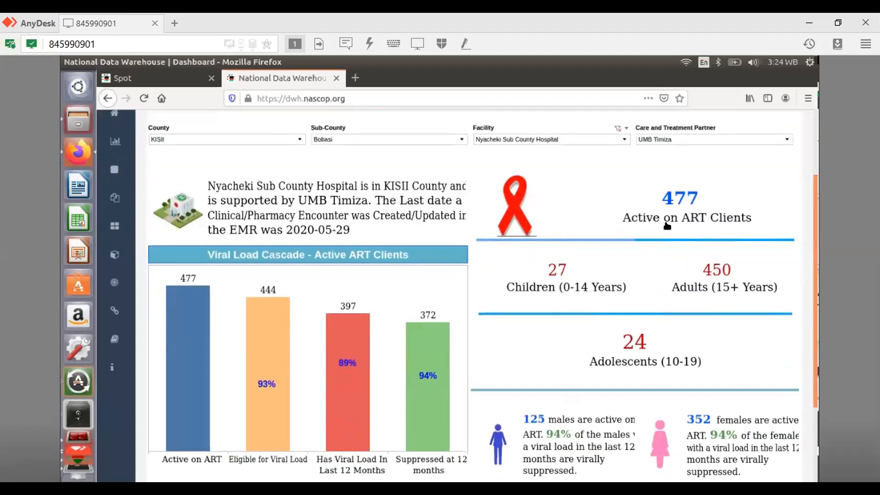
{"action": "mouse_move", "coordinate": [669, 225]}
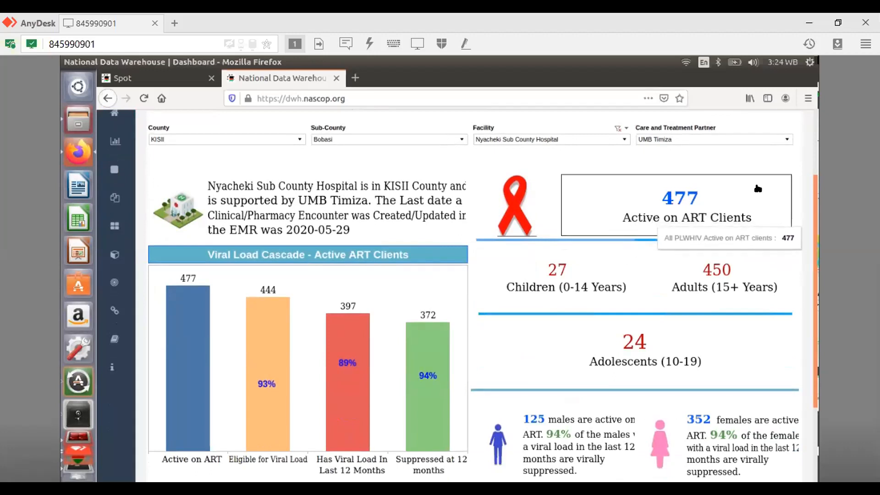
{"action": "mouse_move", "coordinate": [651, 292]}
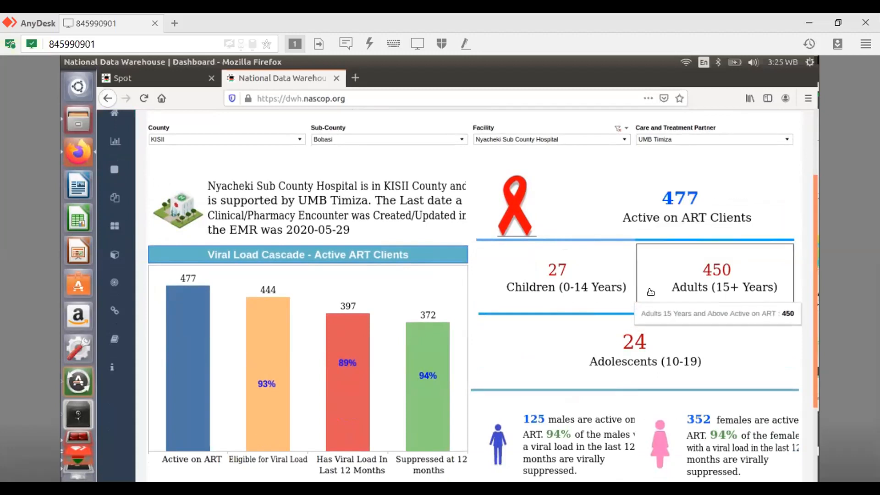
{"action": "mouse_move", "coordinate": [306, 227]}
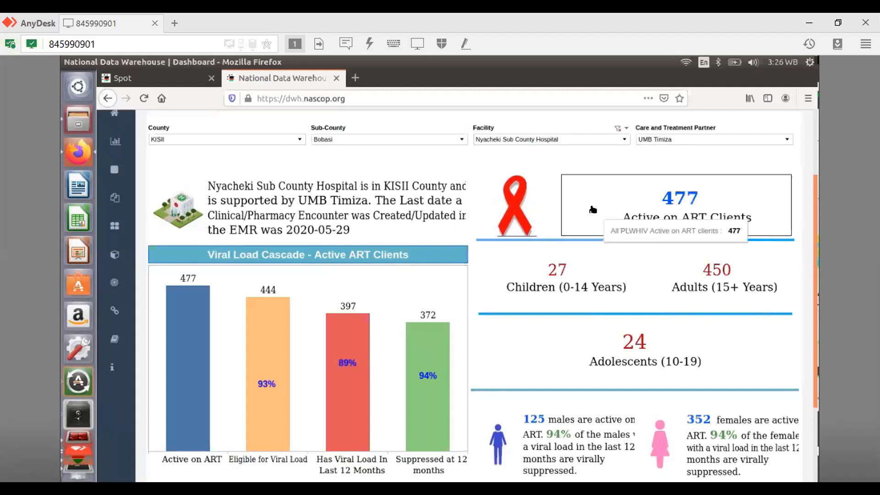
{"action": "mouse_move", "coordinate": [310, 230]}
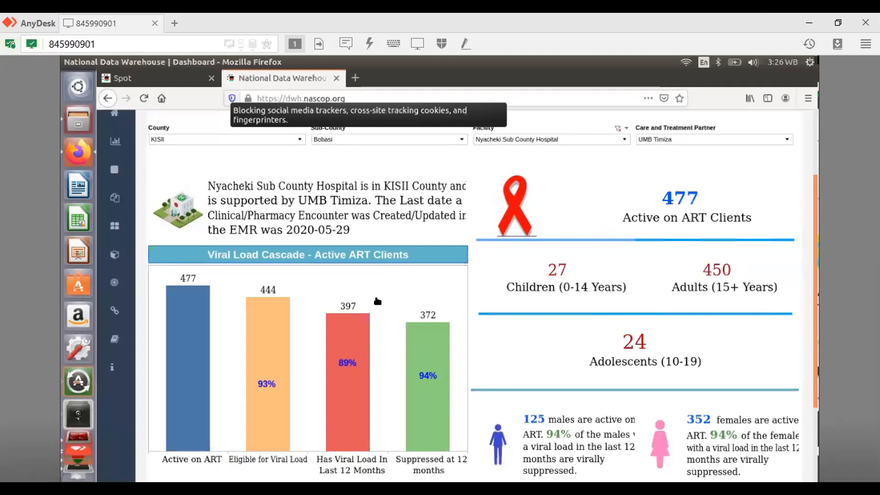
{"action": "mouse_move", "coordinate": [284, 234]}
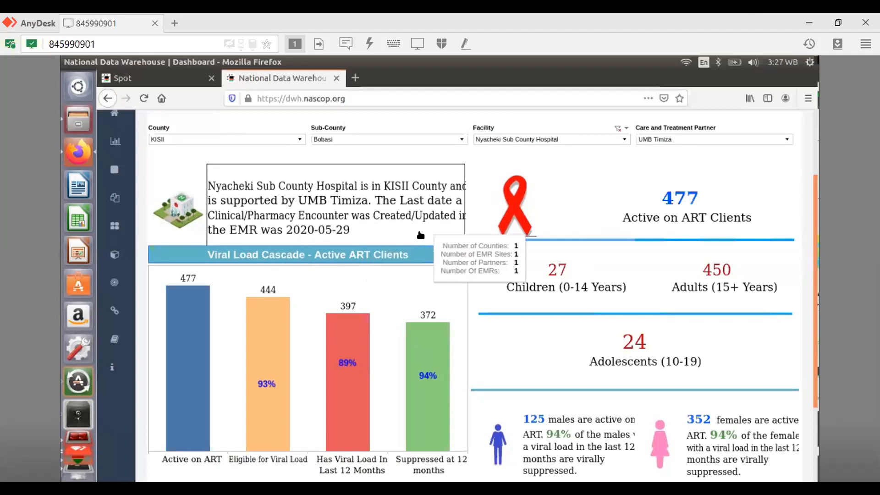
{"action": "scroll", "coordinate": [421, 235], "scroll_direction": "down", "scroll_amount": 3}
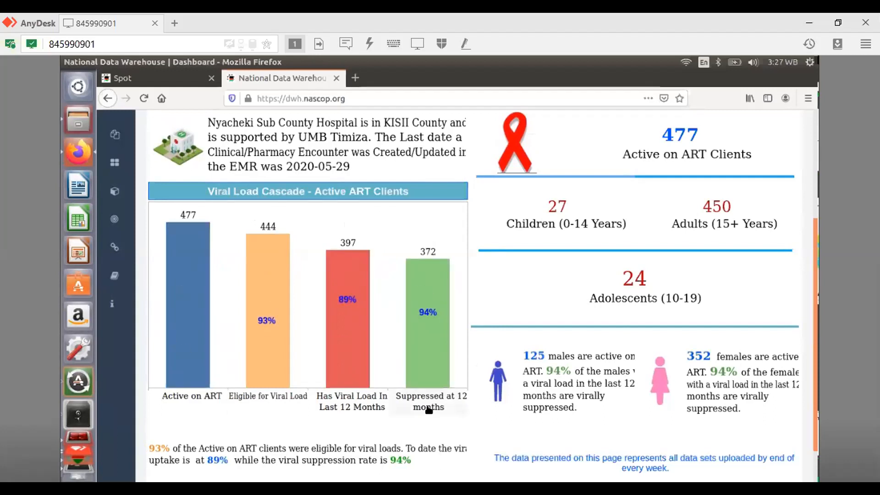
{"action": "mouse_move", "coordinate": [610, 401]}
{"action": "scroll", "coordinate": [608, 358], "scroll_direction": "down", "scroll_amount": 1}
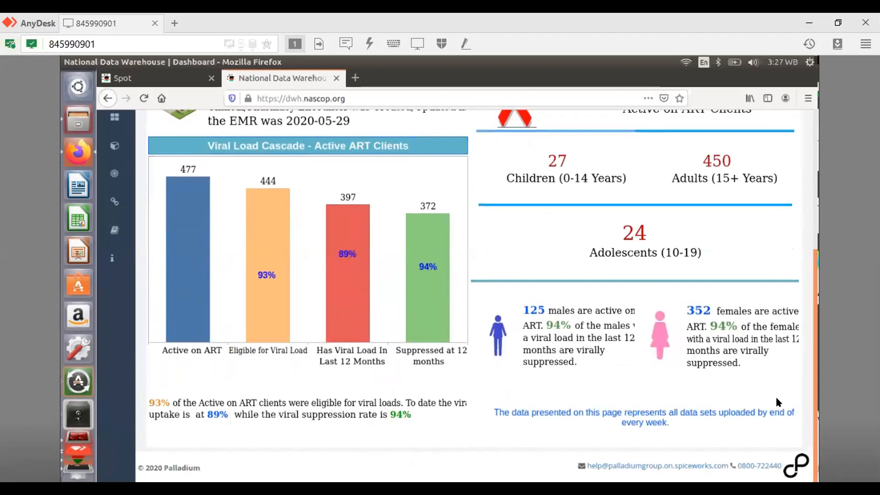
{"action": "scroll", "coordinate": [673, 386], "scroll_direction": "up", "scroll_amount": 2}
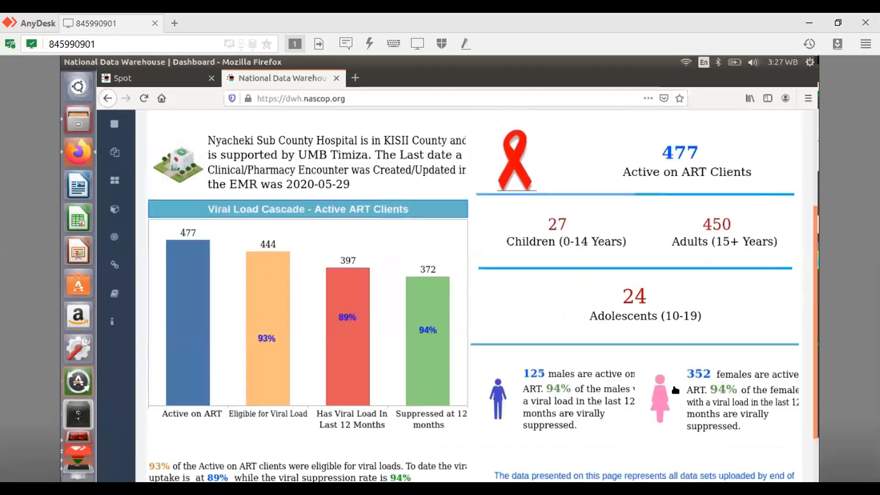
{"action": "scroll", "coordinate": [667, 387], "scroll_direction": "up", "scroll_amount": 2}
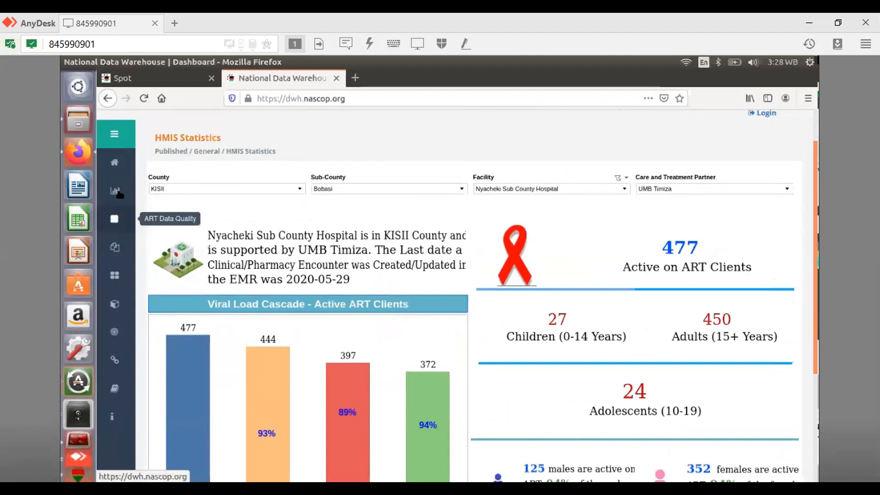
- Open the Reporting Rates Overview in the data warehouse and dismiss the browser's slow page warning
{"action": "mouse_move", "coordinate": [118, 189]}
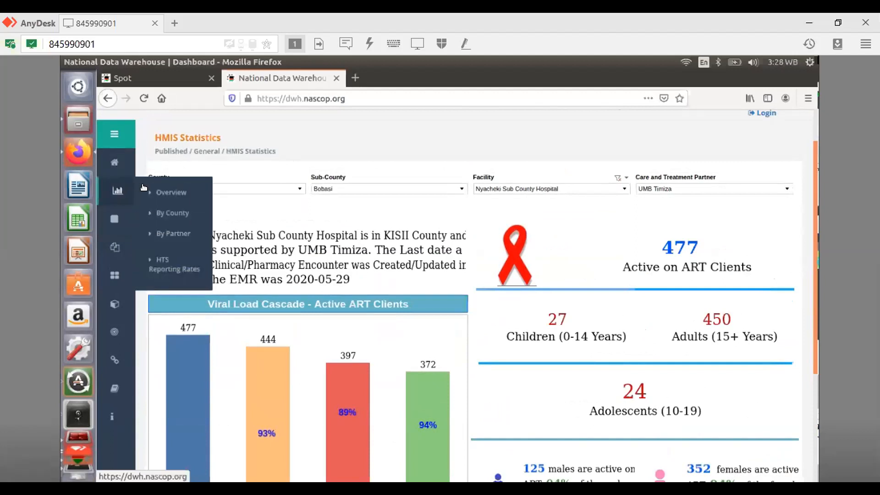
{"action": "left_click", "coordinate": [181, 190]}
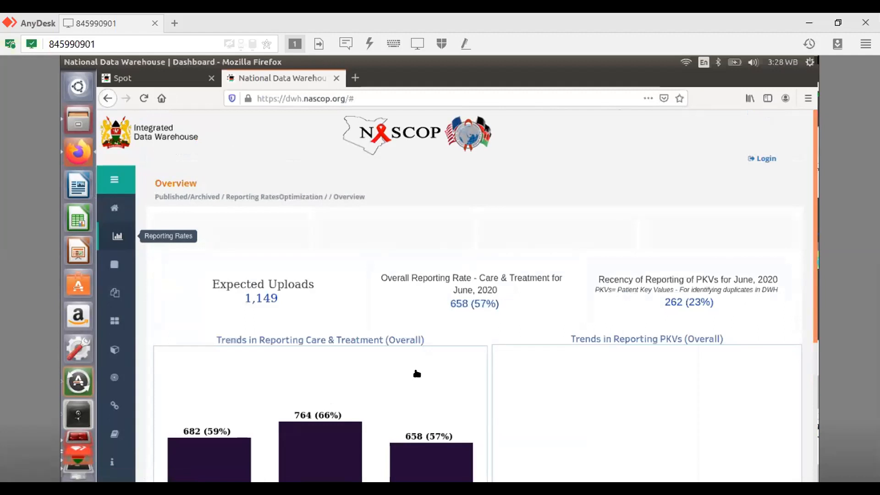
{"action": "scroll", "coordinate": [502, 260], "scroll_direction": "down", "scroll_amount": 1}
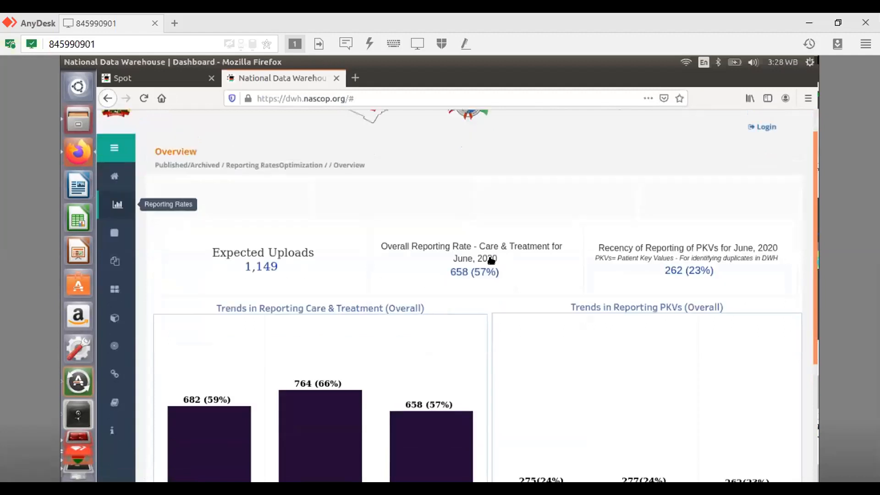
{"action": "scroll", "coordinate": [491, 261], "scroll_direction": "down", "scroll_amount": 2}
{"action": "scroll", "coordinate": [491, 261], "scroll_direction": "up", "scroll_amount": 2}
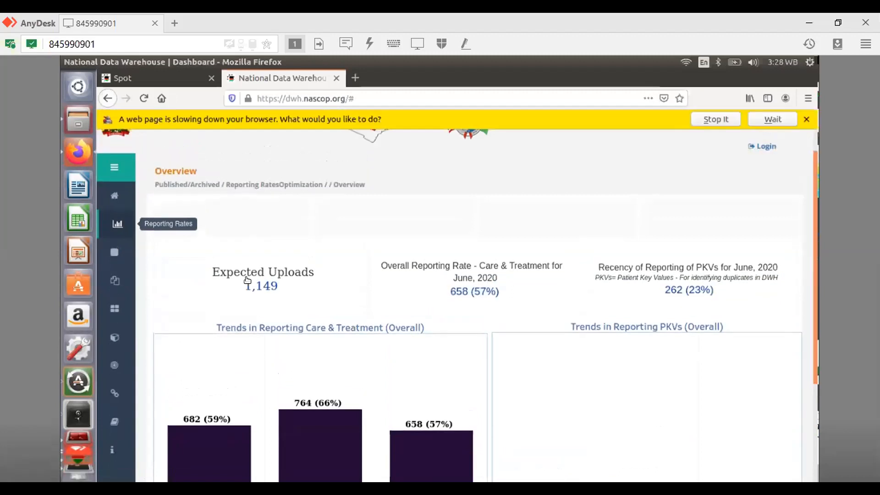
{"action": "left_click", "coordinate": [806, 119]}
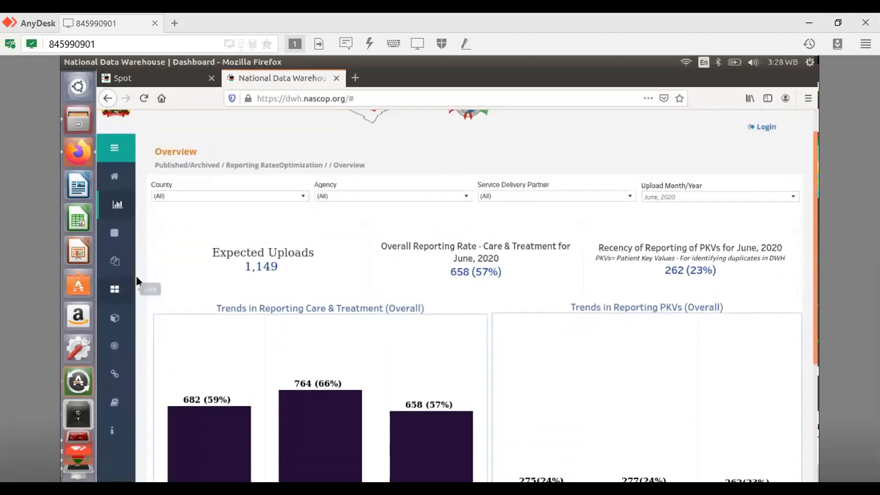
- Examine the expected uploads, the overall Care & Treatment reporting rate, the PKV reporting recency and both trend charts for June 2020
{"action": "mouse_move", "coordinate": [257, 270]}
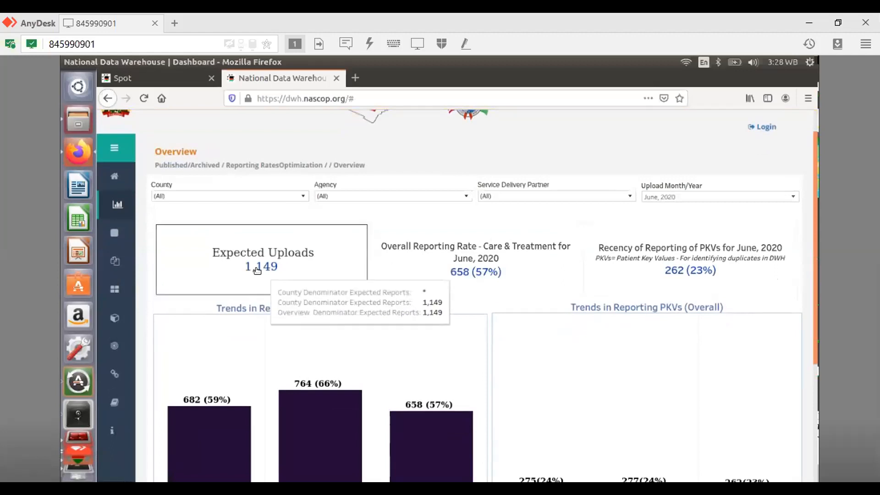
{"action": "mouse_move", "coordinate": [424, 265]}
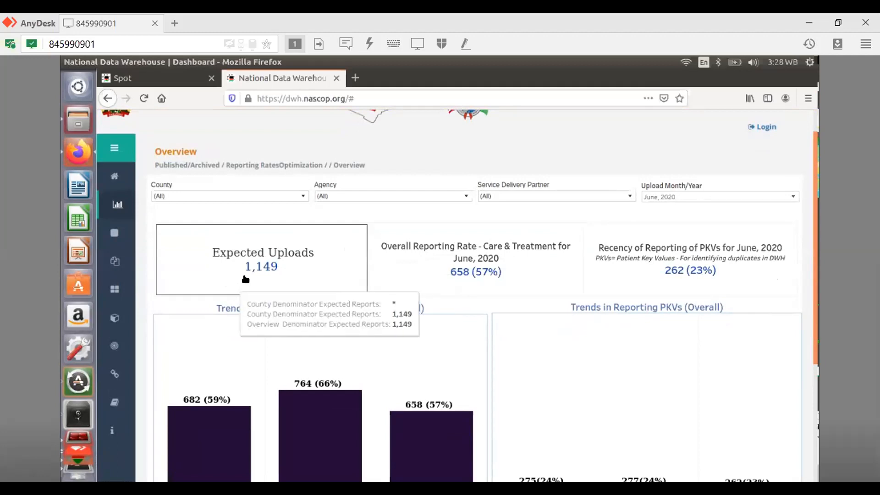
{"action": "mouse_move", "coordinate": [467, 277]}
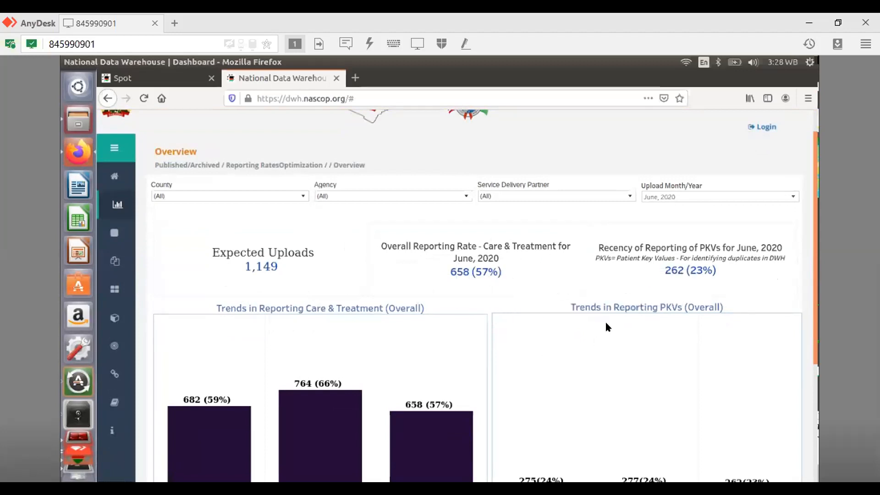
{"action": "mouse_move", "coordinate": [648, 268]}
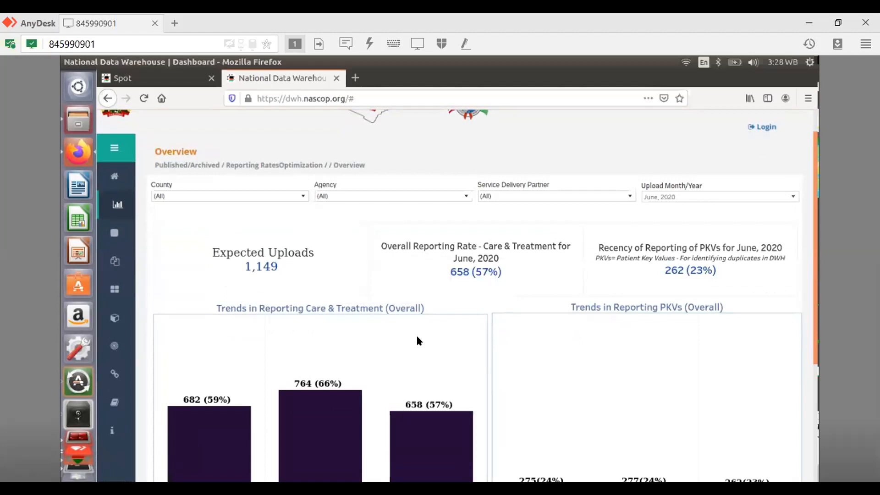
{"action": "scroll", "coordinate": [416, 334], "scroll_direction": "down", "scroll_amount": 3}
{"action": "scroll", "coordinate": [417, 335], "scroll_direction": "up", "scroll_amount": 1}
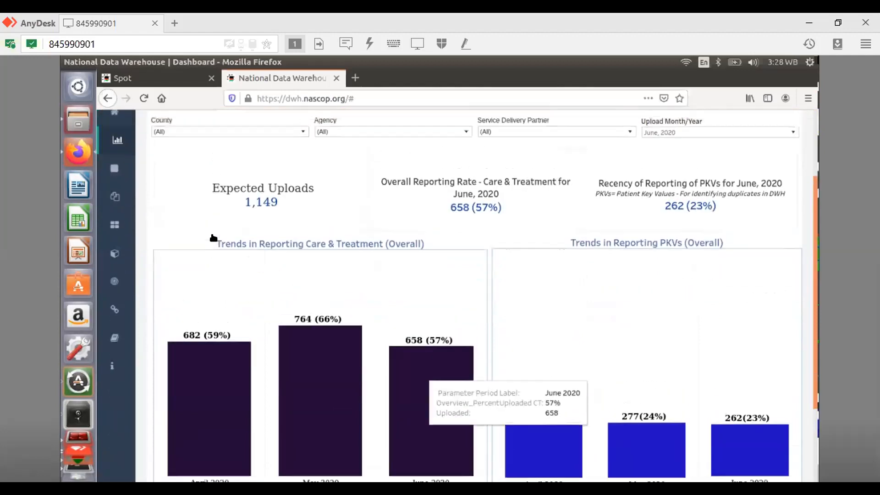
{"action": "scroll", "coordinate": [421, 277], "scroll_direction": "up", "scroll_amount": 3}
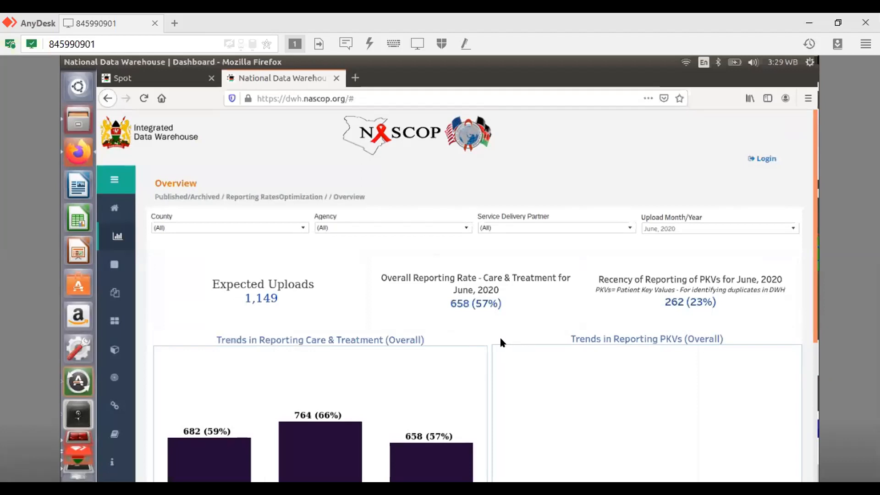
{"action": "scroll", "coordinate": [449, 292], "scroll_direction": "down", "scroll_amount": 3}
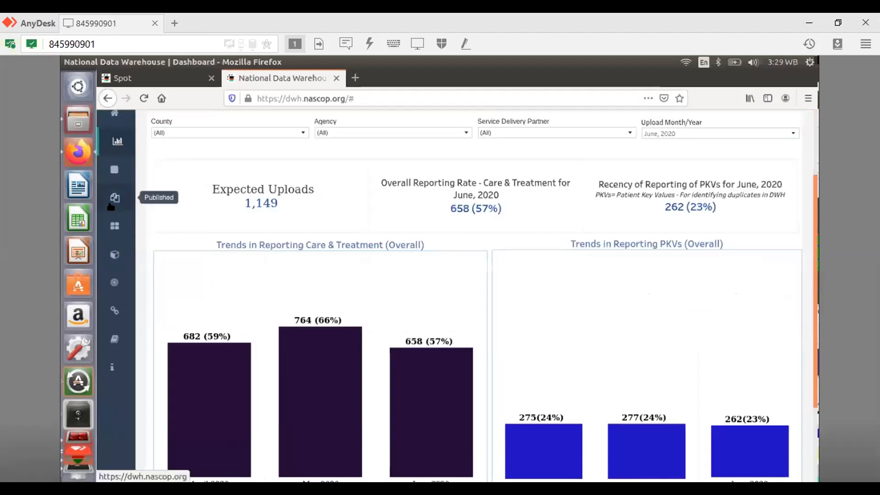
- Leave the Reporting Rates Overview and return to the data warehouse's HMIS Statistics home page
{"action": "left_click", "coordinate": [112, 204]}
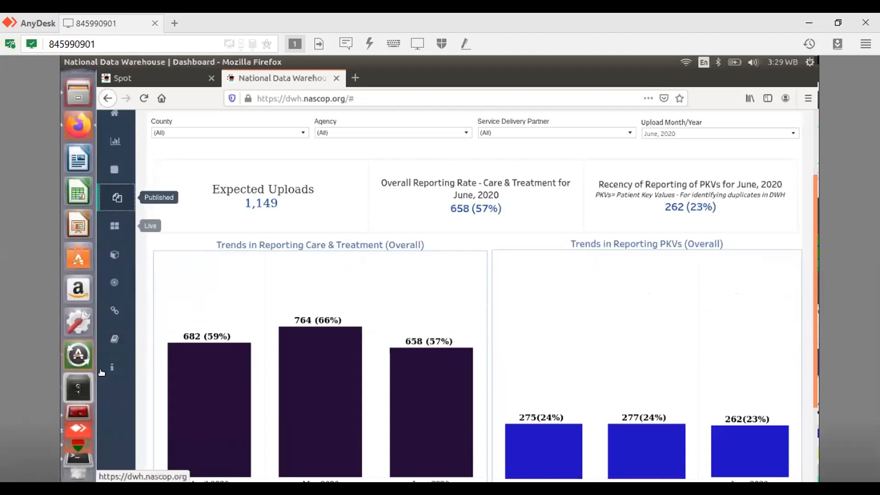
{"action": "scroll", "coordinate": [307, 256], "scroll_direction": "up", "scroll_amount": 1}
{"action": "scroll", "coordinate": [293, 255], "scroll_direction": "up", "scroll_amount": 4}
{"action": "mouse_move", "coordinate": [275, 255]}
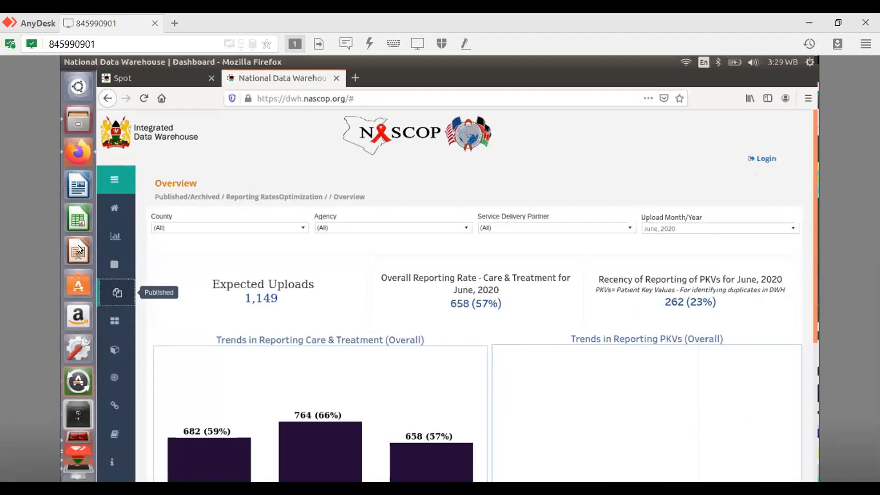
{"action": "left_click", "coordinate": [117, 209]}
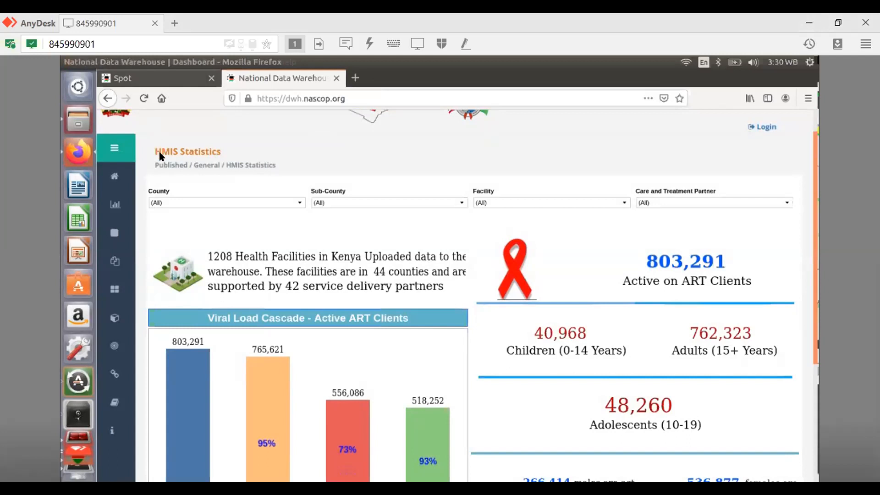
- Switch back to the SPOT dashboard and look over the Site Uploads list
{"action": "key", "text": "ctrl+Tab"}
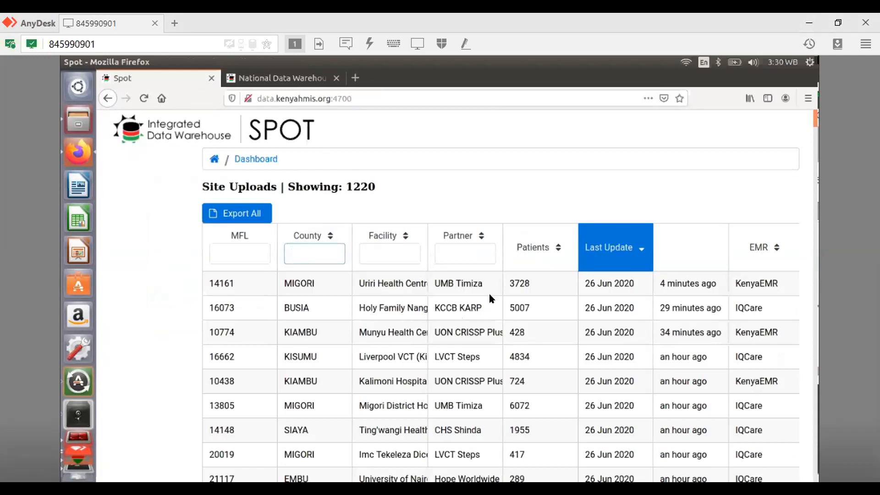
{"action": "scroll", "coordinate": [489, 293], "scroll_direction": "down", "scroll_amount": 3}
{"action": "scroll", "coordinate": [459, 277], "scroll_direction": "up", "scroll_amount": 3}
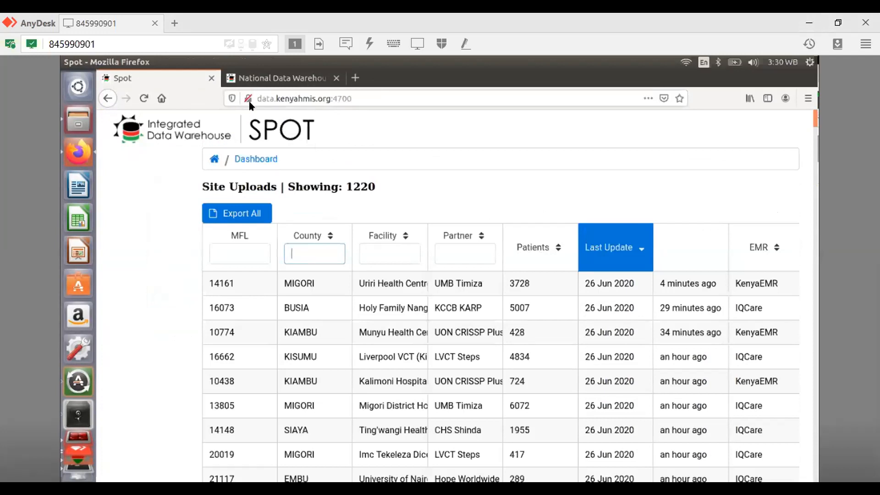
- Open the HTS version of the SPOT dashboard at data.kenyahmis.org:5700
{"action": "left_click", "coordinate": [335, 93]}
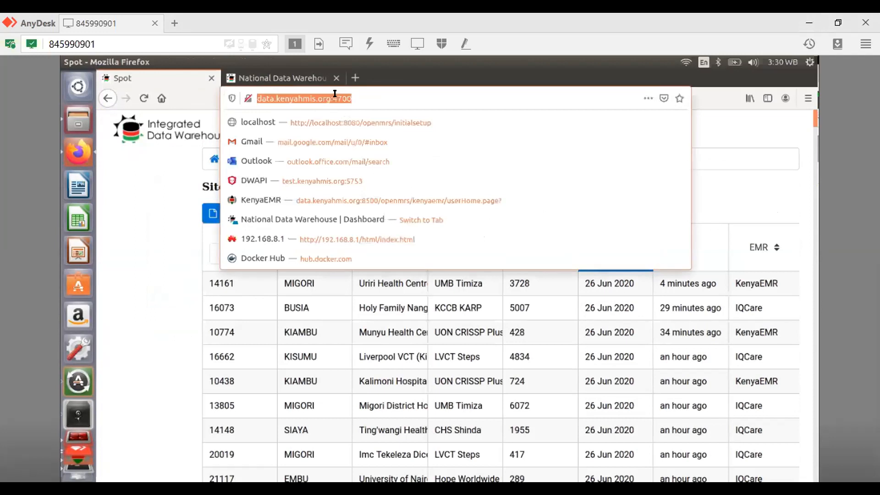
{"action": "left_click", "coordinate": [334, 110]}
{"action": "key", "text": "BackSpace"}
{"action": "type", "text": "5"}
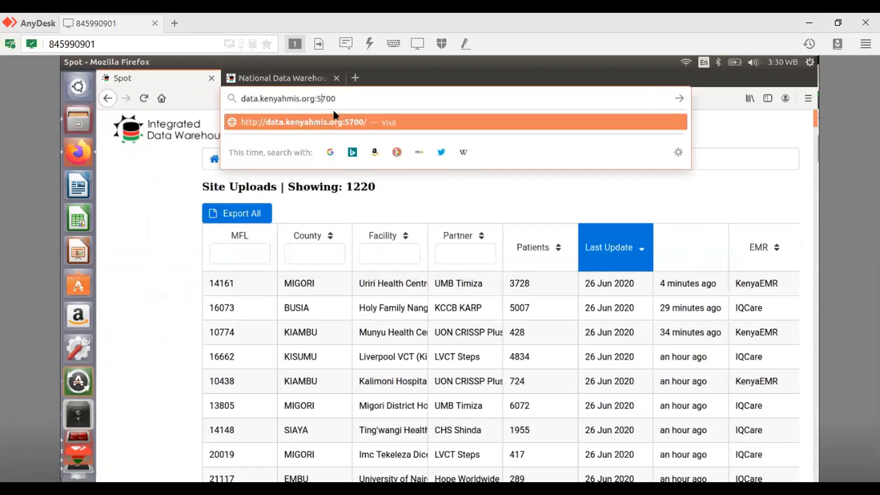
{"action": "key", "text": "Return"}
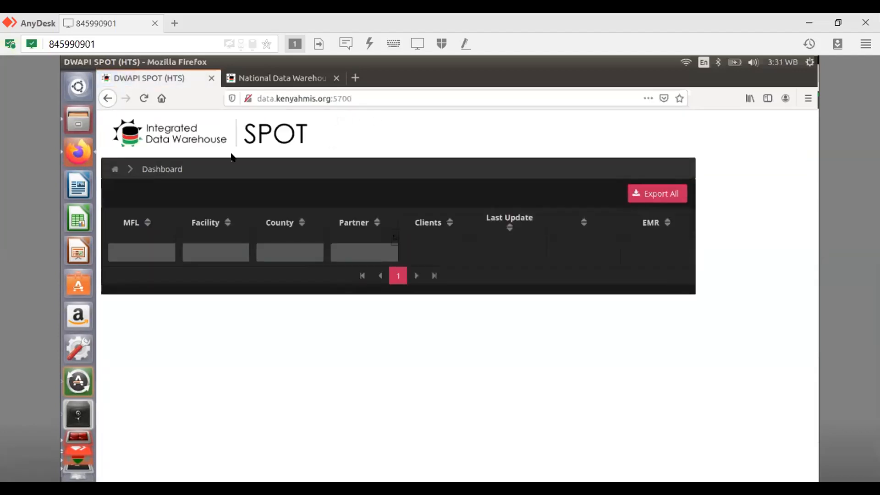
- Reload the HTS SPOT dashboard so that its facility upload list loads
{"action": "left_click", "coordinate": [143, 95]}
{"action": "left_click", "coordinate": [144, 99]}
{"action": "left_click", "coordinate": [144, 99]}
{"action": "left_click", "coordinate": [371, 95]}
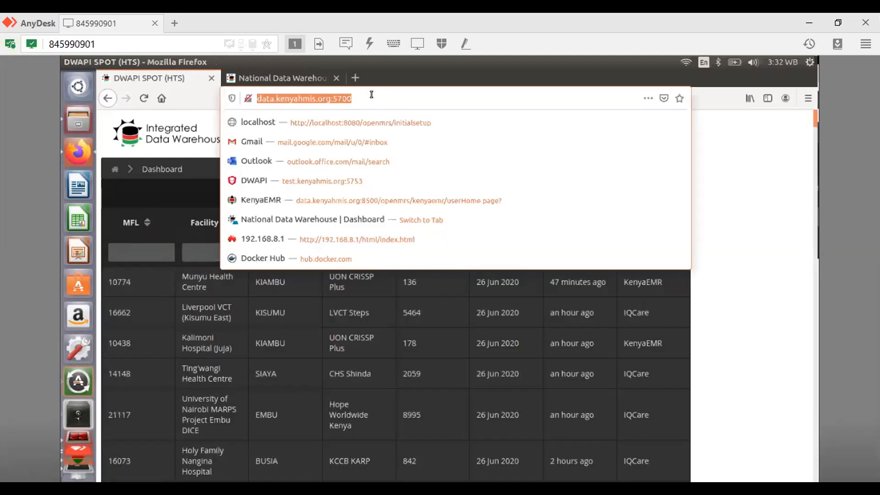
{"action": "type", "text": "data"}
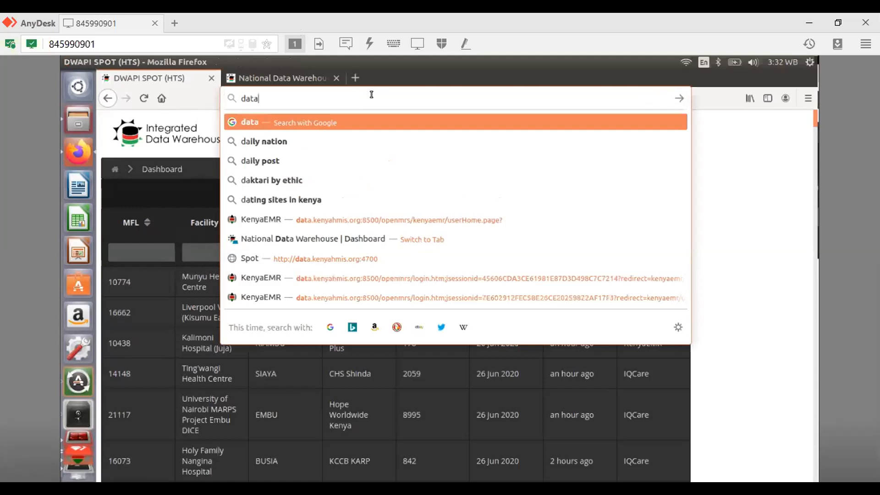
{"action": "type", "text": ".keny"}
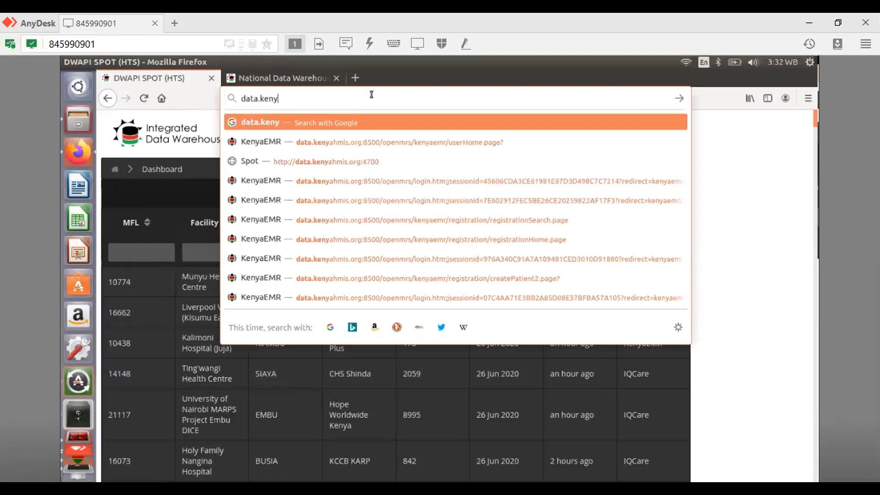
{"action": "type", "text": "ahmis.org"}
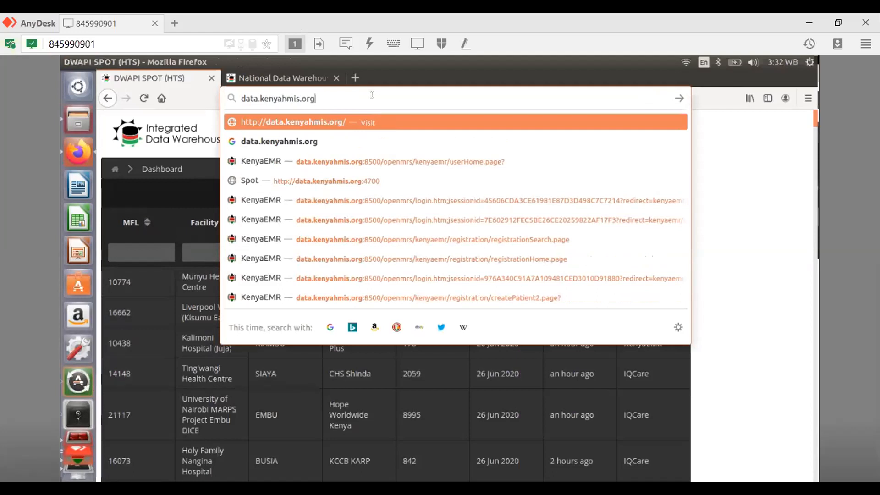
{"action": "left_click", "coordinate": [736, 174]}
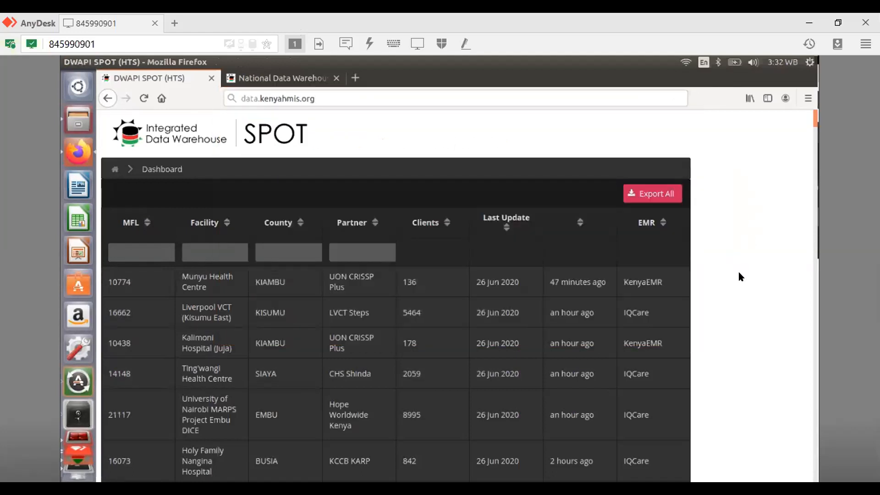
- Examine the HTS uploads list, including each facility's county, partner, client count, last update and EMR
{"action": "scroll", "coordinate": [739, 274], "scroll_direction": "down", "scroll_amount": 2}
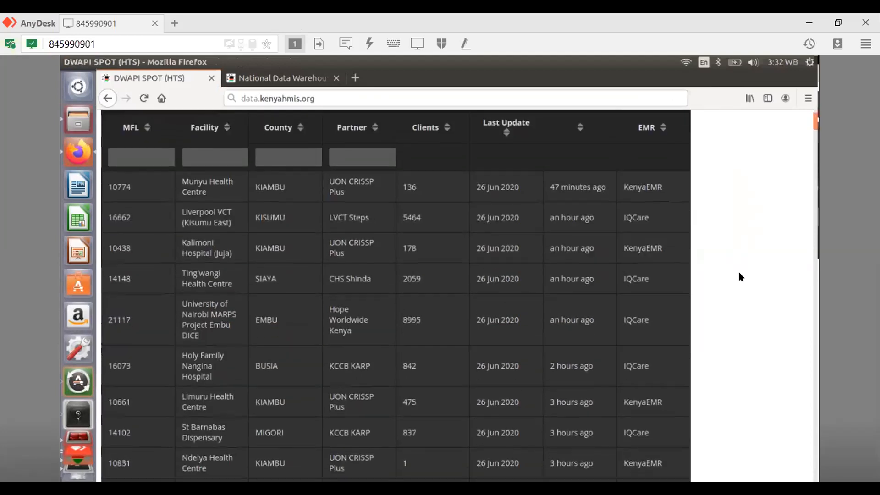
{"action": "scroll", "coordinate": [739, 275], "scroll_direction": "up", "scroll_amount": 2}
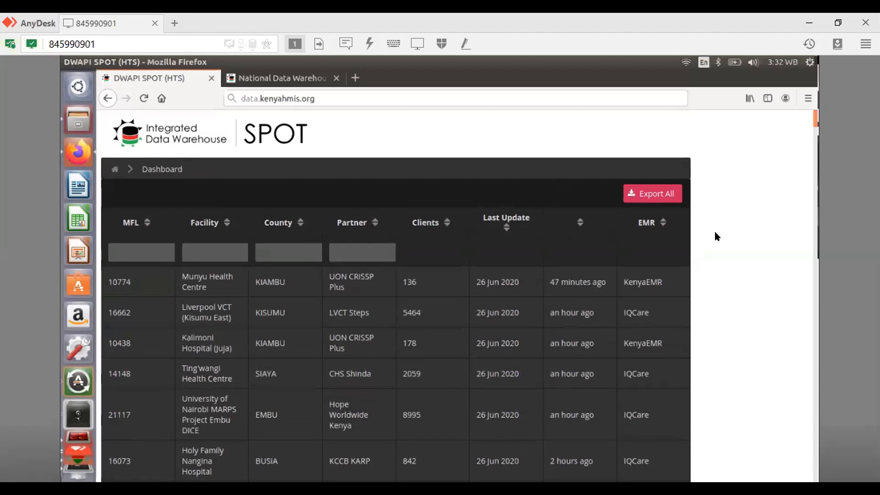
{"action": "scroll", "coordinate": [775, 231], "scroll_direction": "down", "scroll_amount": 2}
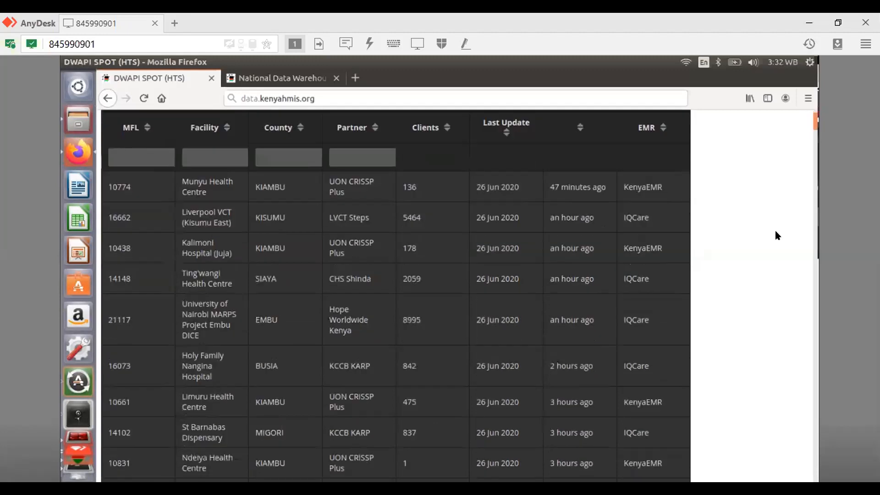
{"action": "scroll", "coordinate": [775, 232], "scroll_direction": "down", "scroll_amount": 3}
{"action": "scroll", "coordinate": [724, 206], "scroll_direction": "up", "scroll_amount": 4}
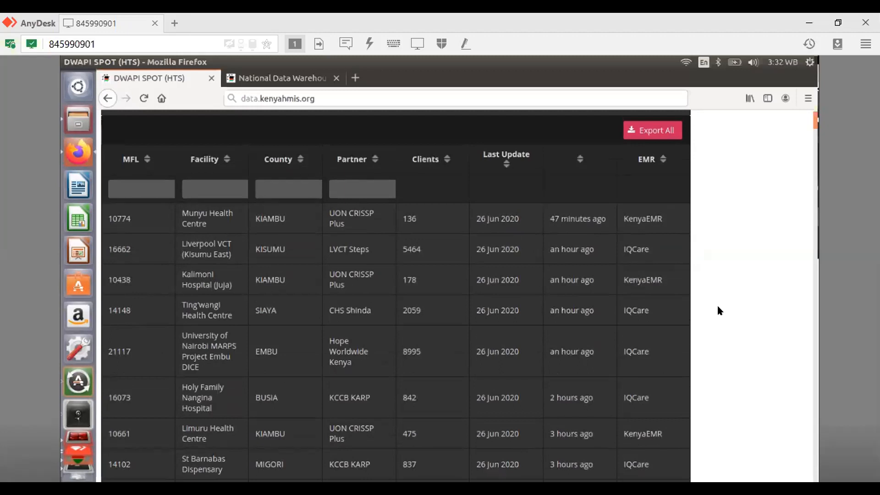
{"action": "scroll", "coordinate": [717, 308], "scroll_direction": "up", "scroll_amount": 2}
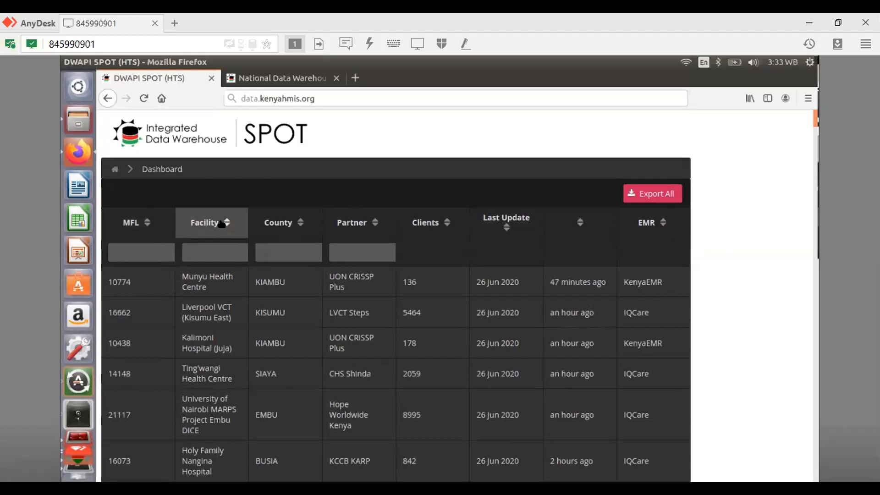
{"action": "scroll", "coordinate": [252, 307], "scroll_direction": "down", "scroll_amount": 5}
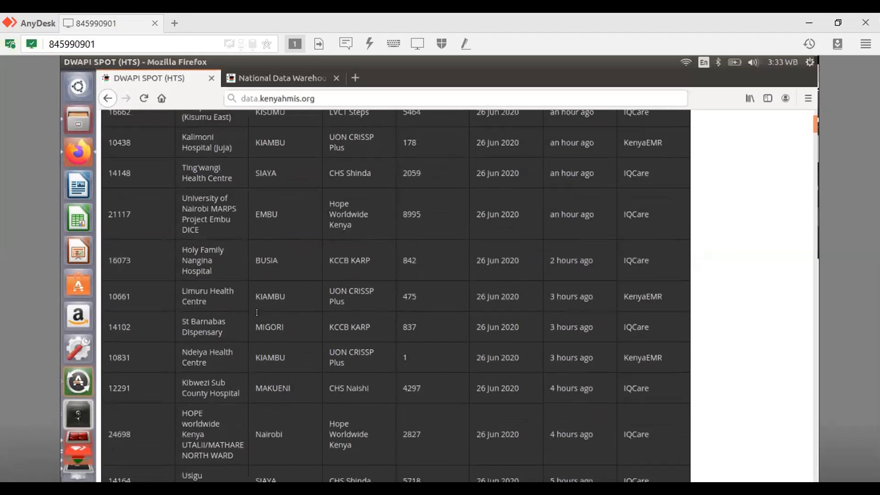
{"action": "scroll", "coordinate": [256, 316], "scroll_direction": "down", "scroll_amount": 8}
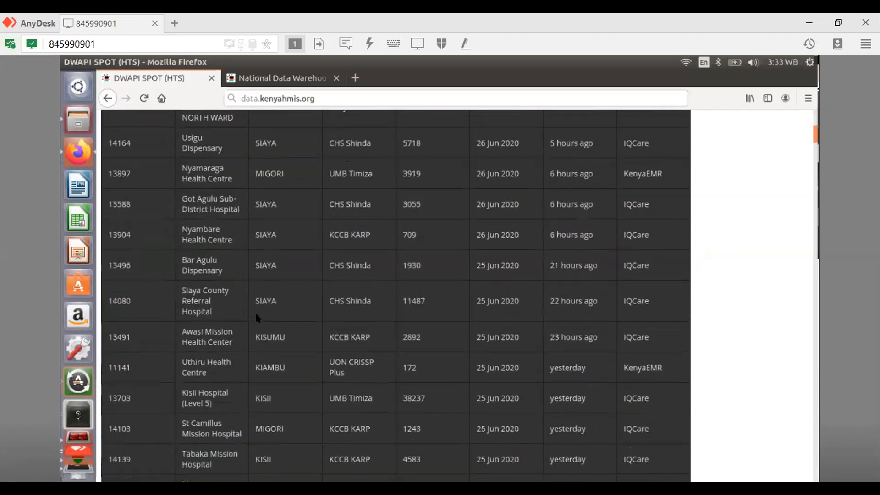
{"action": "scroll", "coordinate": [256, 318], "scroll_direction": "down", "scroll_amount": 2}
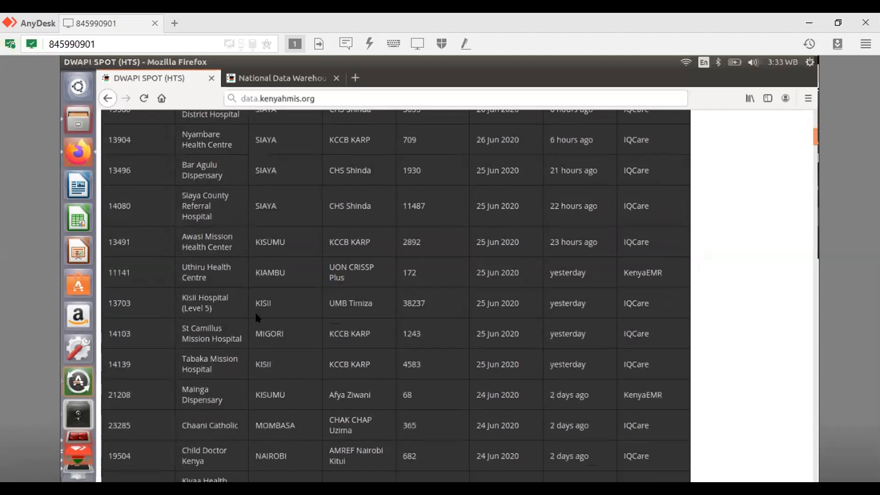
{"action": "scroll", "coordinate": [254, 311], "scroll_direction": "up", "scroll_amount": 14}
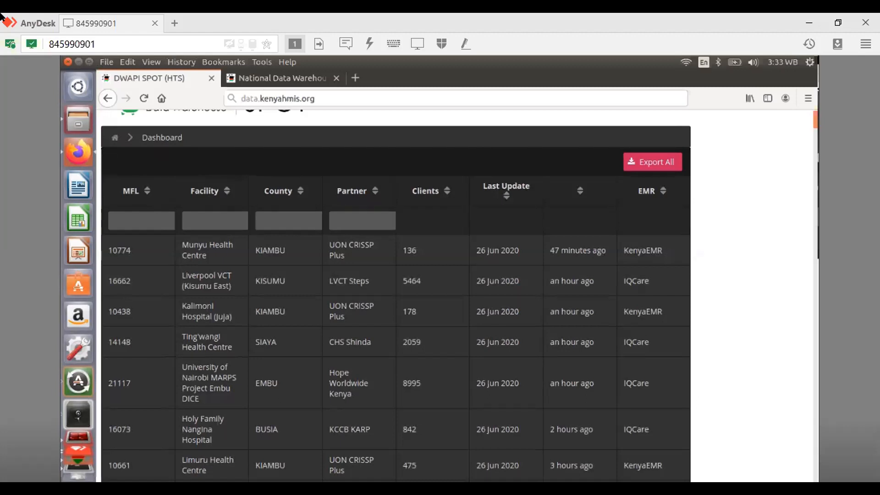
{"action": "scroll", "coordinate": [685, 301], "scroll_direction": "down", "scroll_amount": 2}
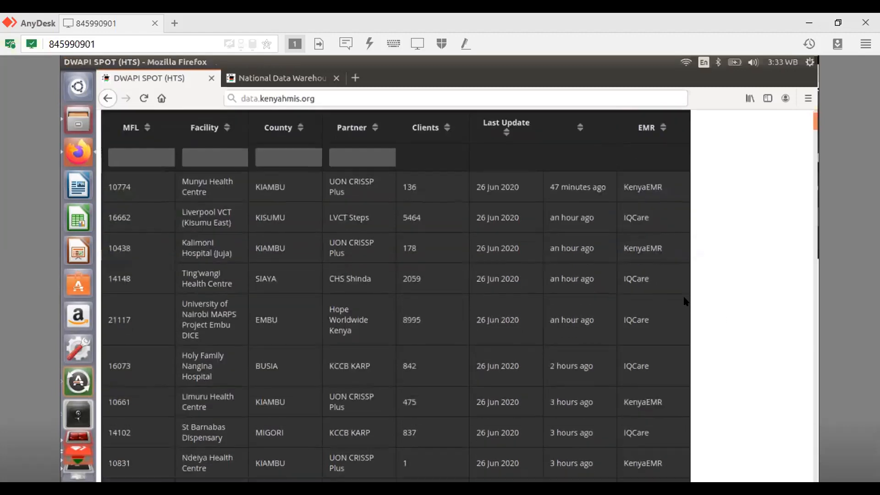
{"action": "scroll", "coordinate": [664, 302], "scroll_direction": "down", "scroll_amount": 2}
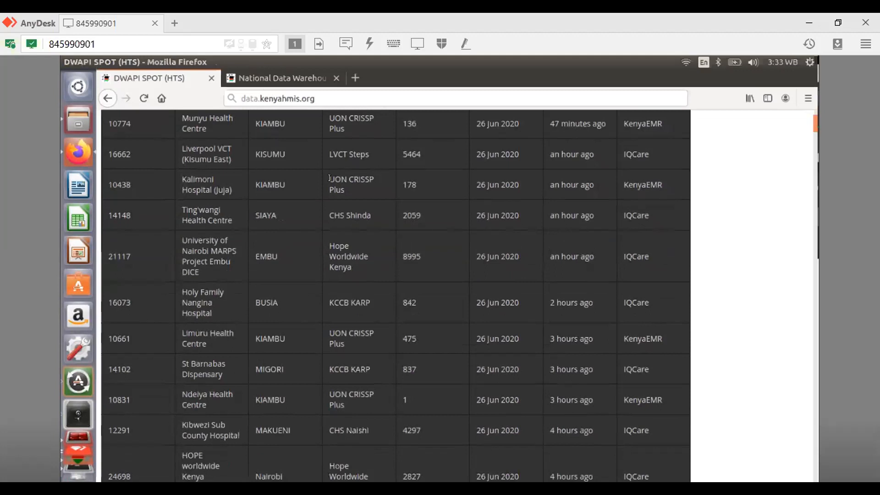
- Filter the HTS uploads list by facility with the text "saro"
{"action": "scroll", "coordinate": [211, 253], "scroll_direction": "up", "scroll_amount": 3}
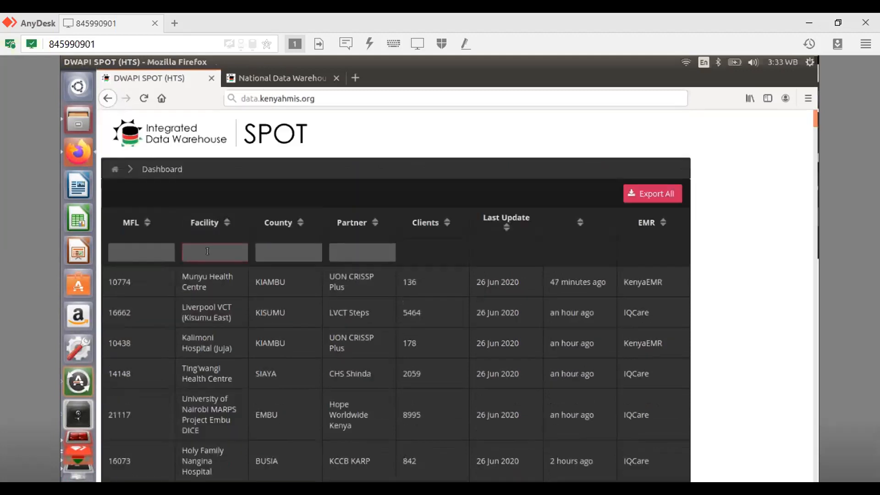
{"action": "type", "text": "saro"}
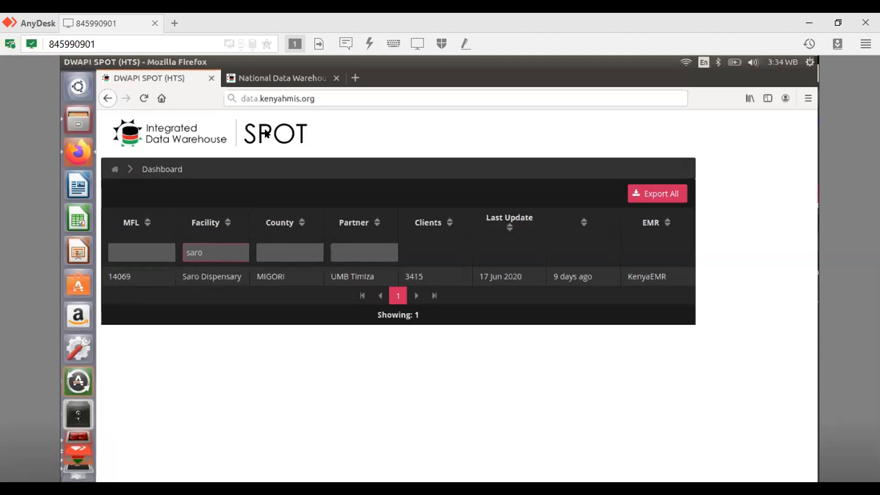
- Switch to the National Data Warehouse and open its HTS By County dashboard
{"action": "left_click", "coordinate": [274, 79]}
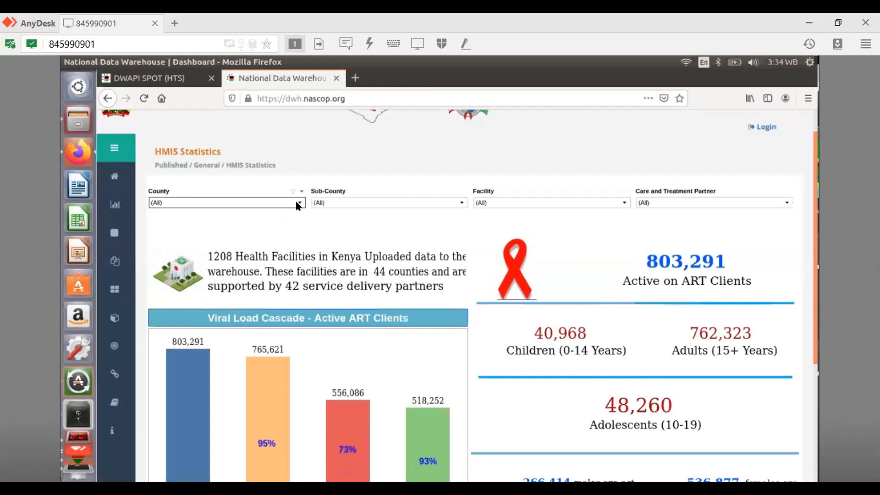
{"action": "left_click", "coordinate": [297, 204]}
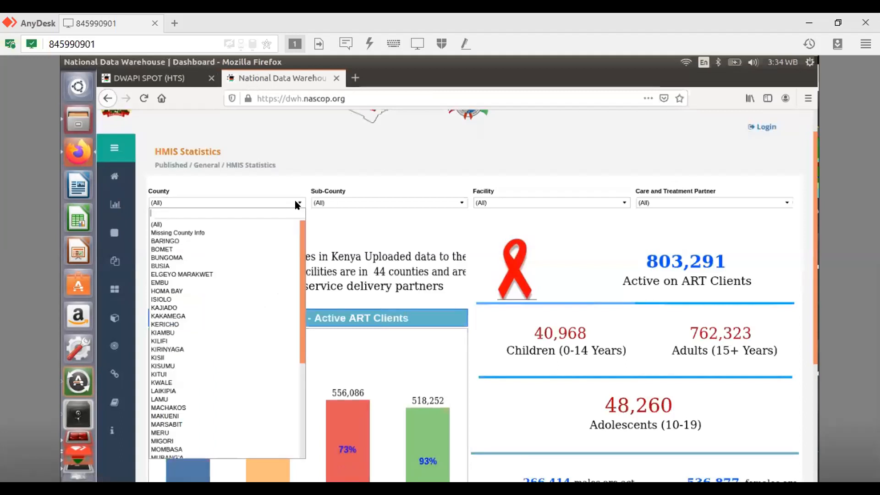
{"action": "left_click", "coordinate": [297, 204]}
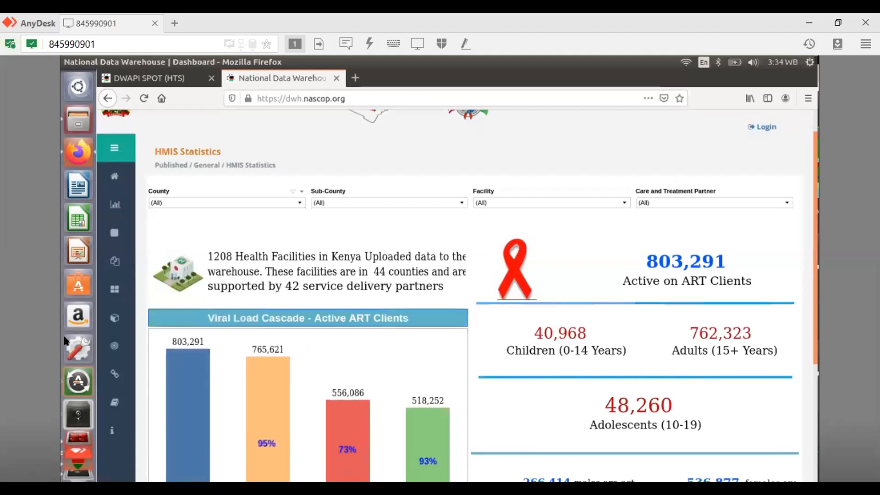
{"action": "left_click", "coordinate": [112, 351]}
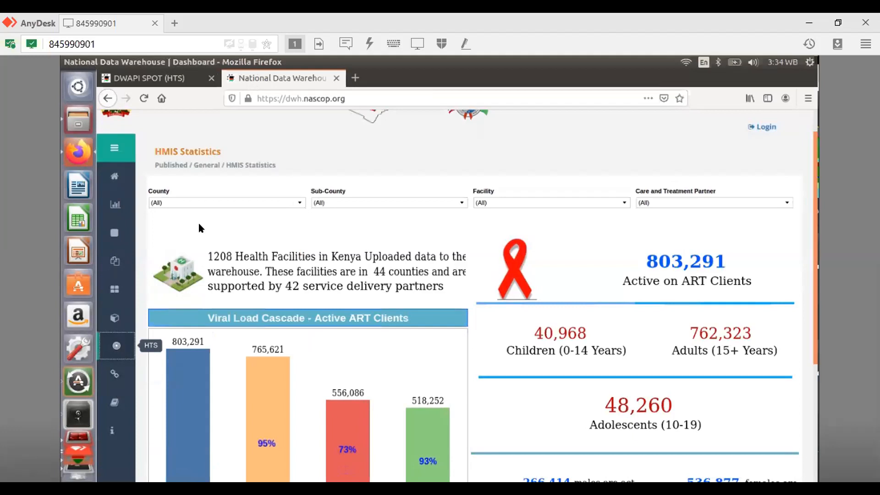
{"action": "mouse_move", "coordinate": [100, 360]}
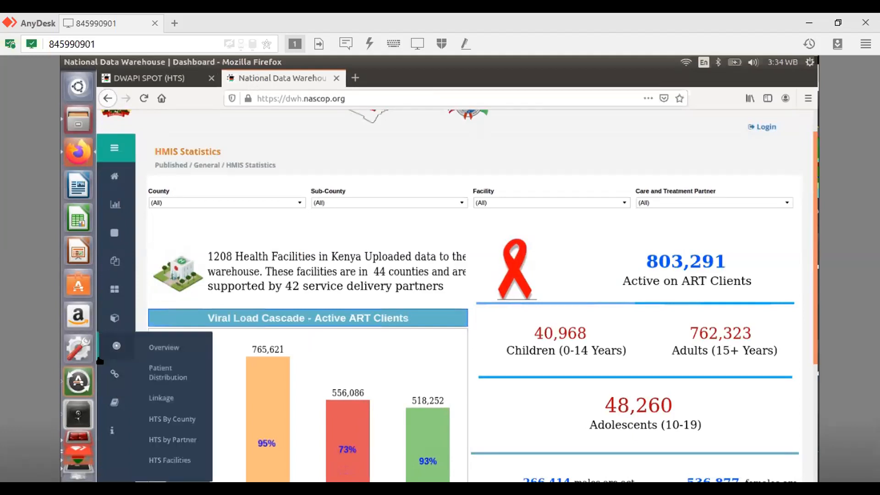
{"action": "left_click", "coordinate": [122, 343]}
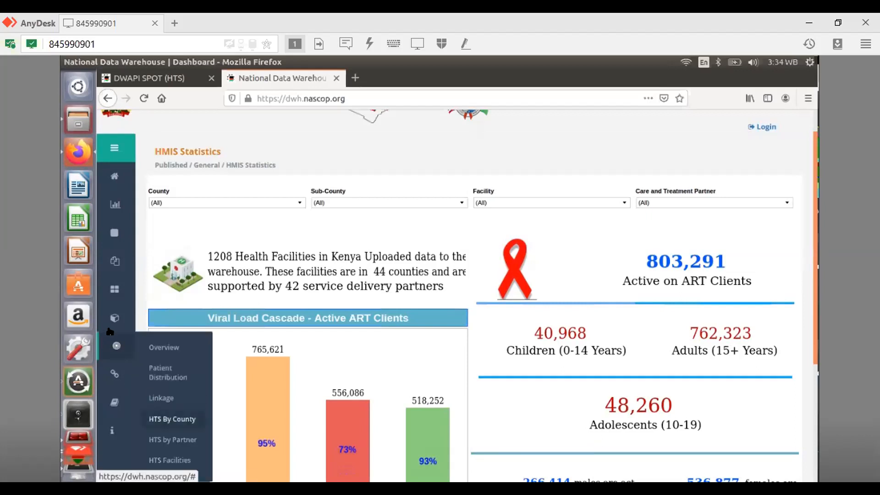
{"action": "left_click", "coordinate": [166, 419]}
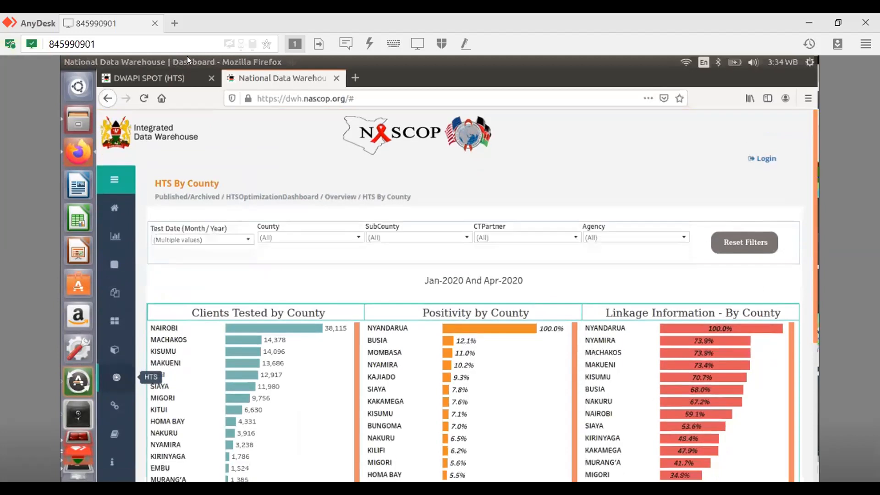
- Switch back to the HTS SPOT dashboard with the facility filter applied
{"action": "left_click", "coordinate": [150, 80]}
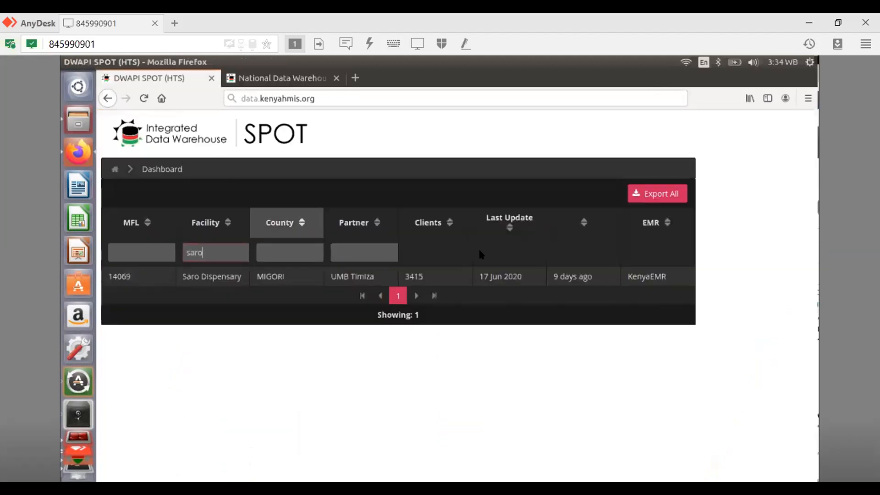